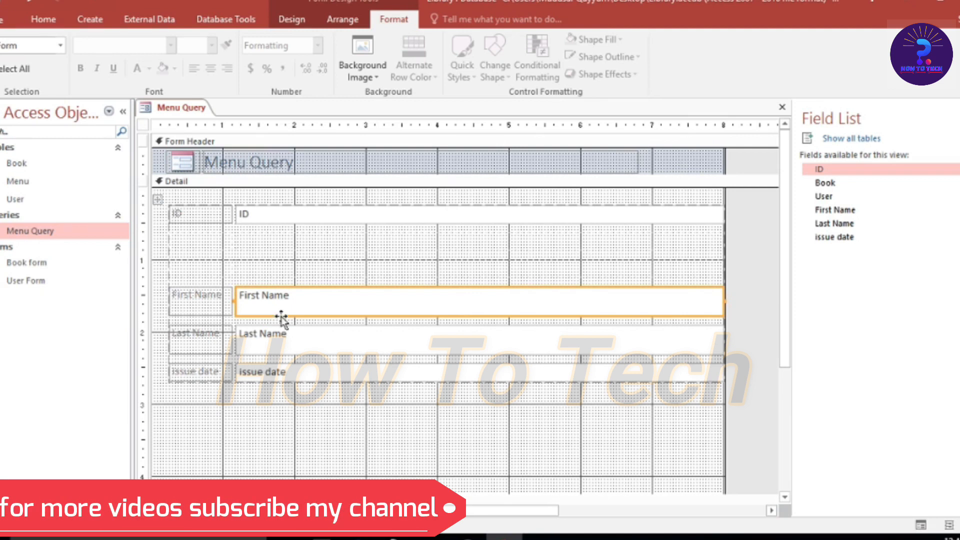
- Delete the First Name, Last Name and issue date fields from the form's Detail section
shift+click(280, 339)
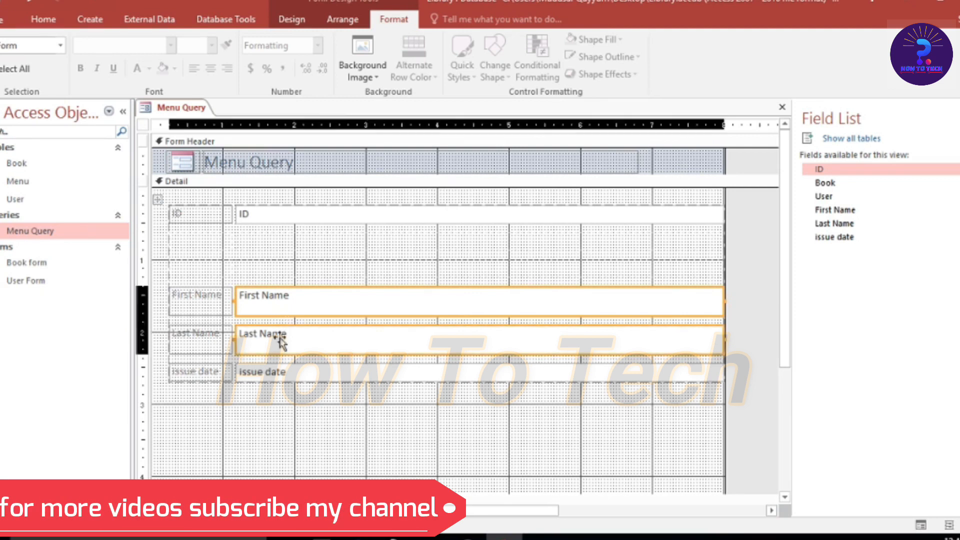
shift+click(279, 374)
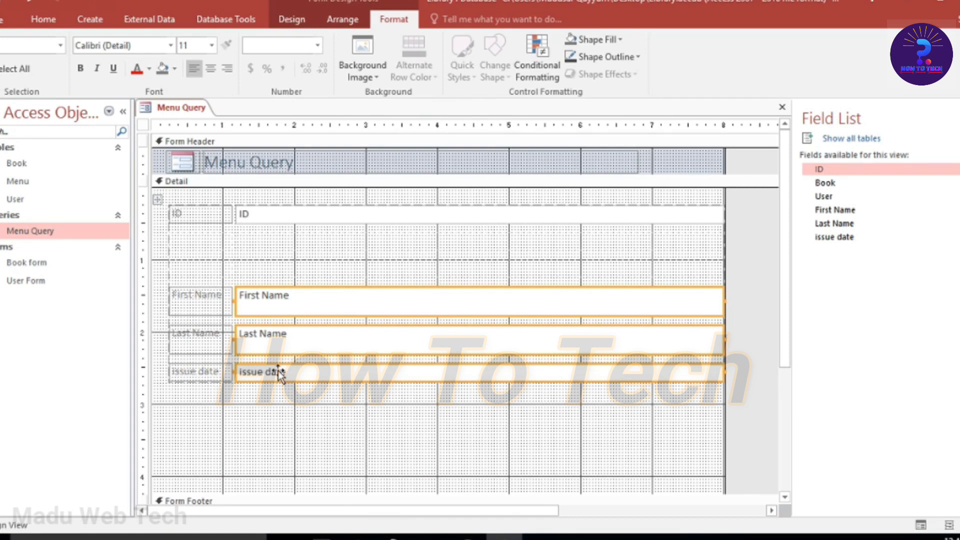
key(Delete)
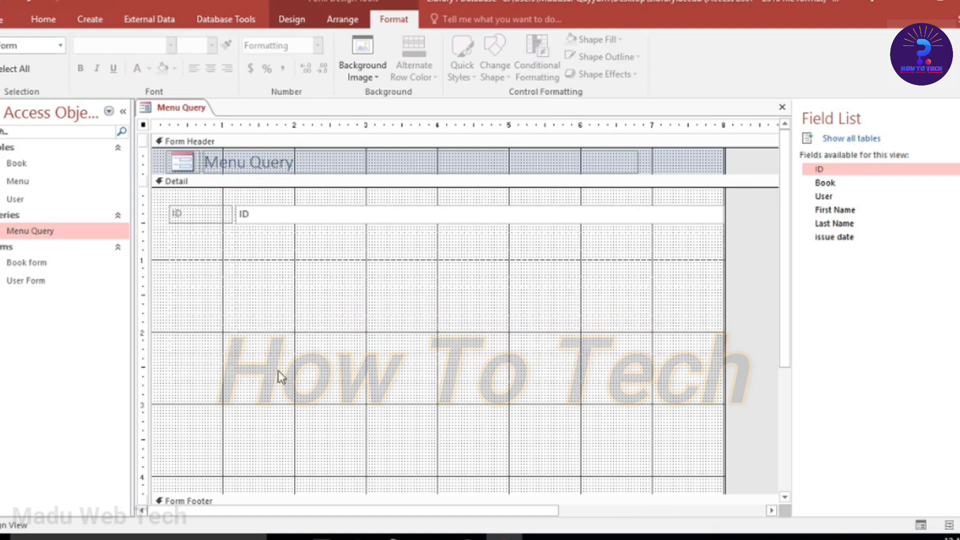
- Add a combo box below the ID field that takes its values from the Book table's Book_Name field
click(293, 20)
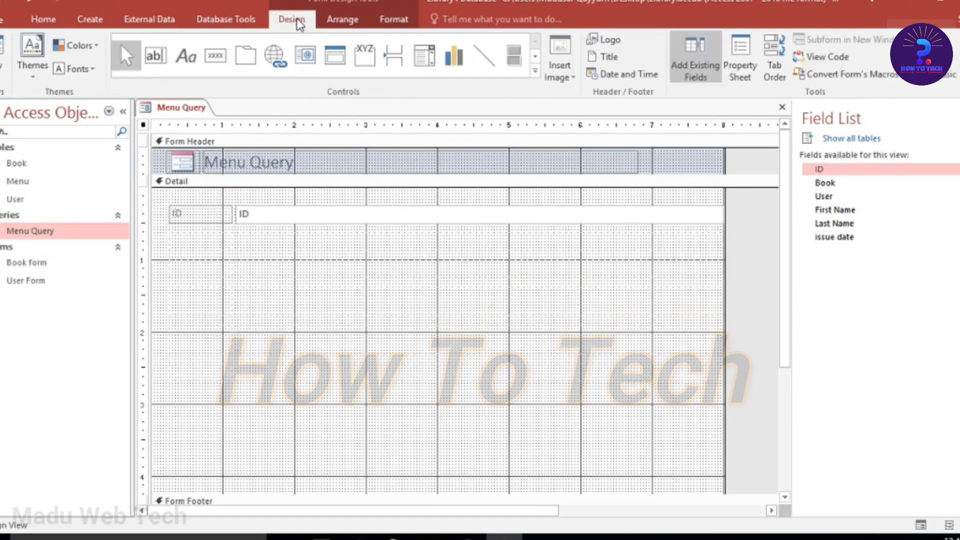
click(432, 63)
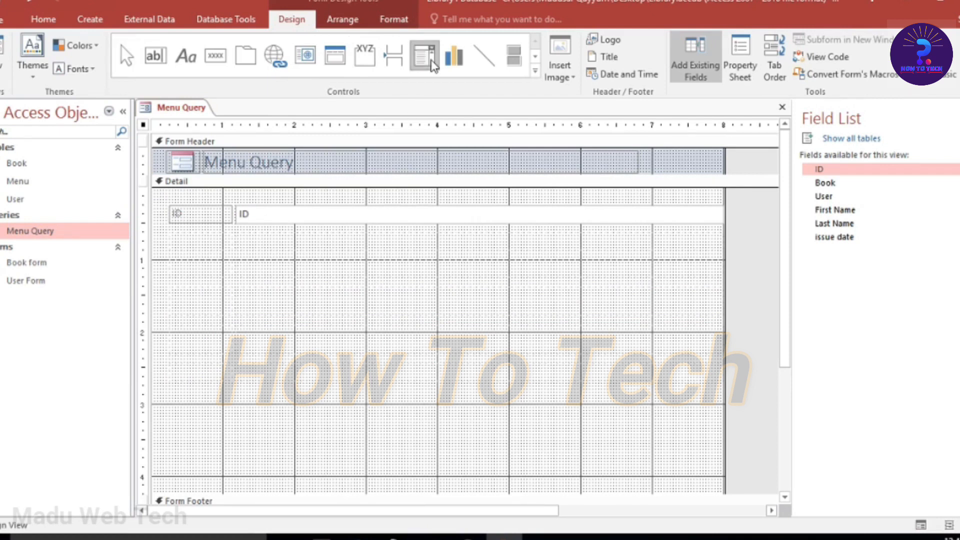
click(235, 235)
click(563, 318)
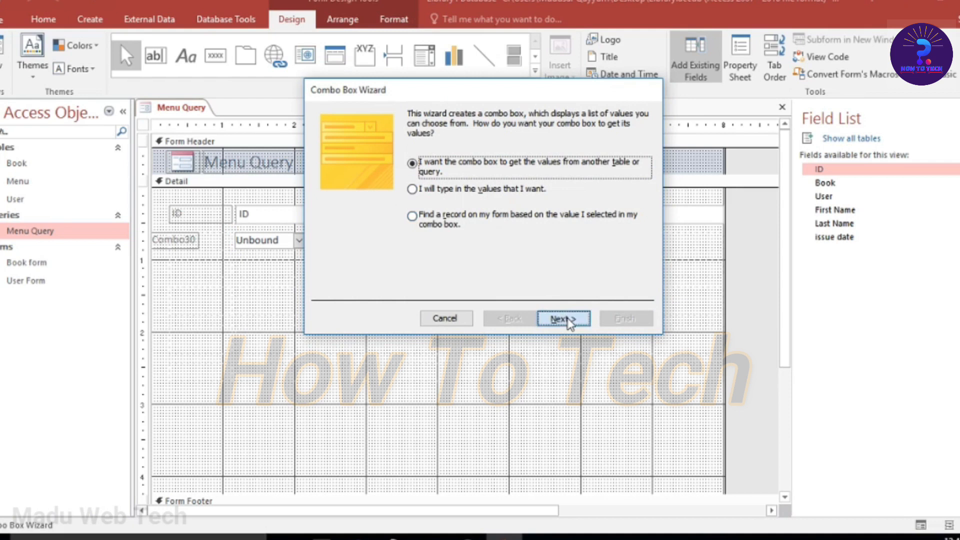
click(563, 318)
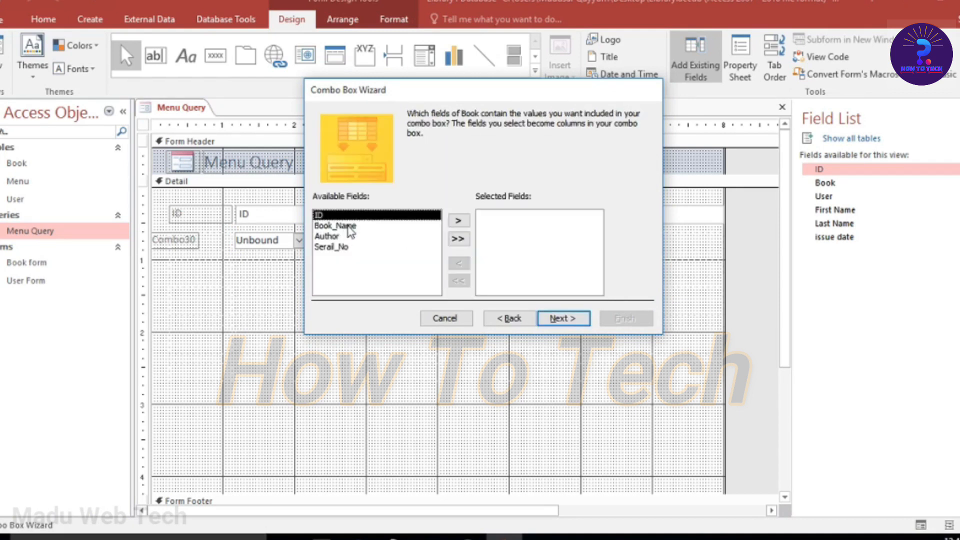
click(338, 229)
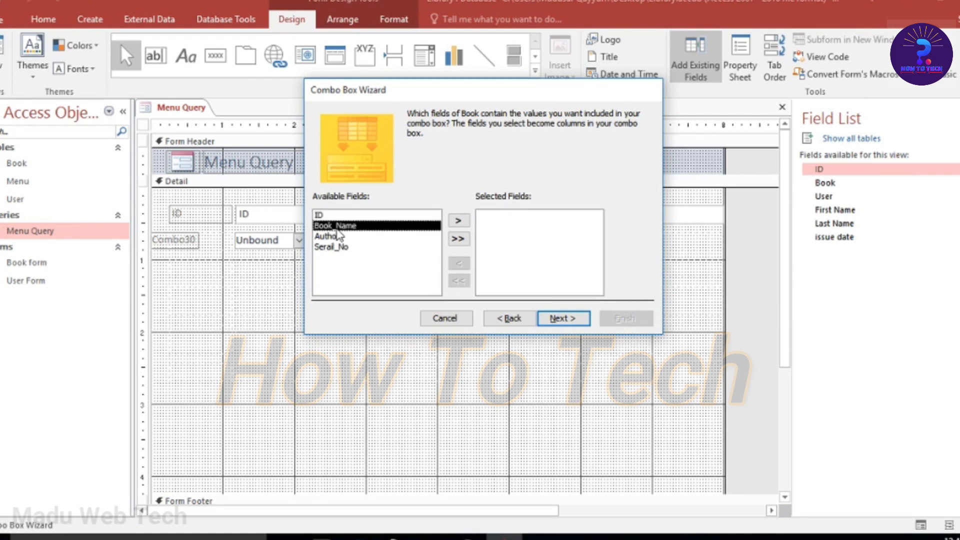
click(459, 221)
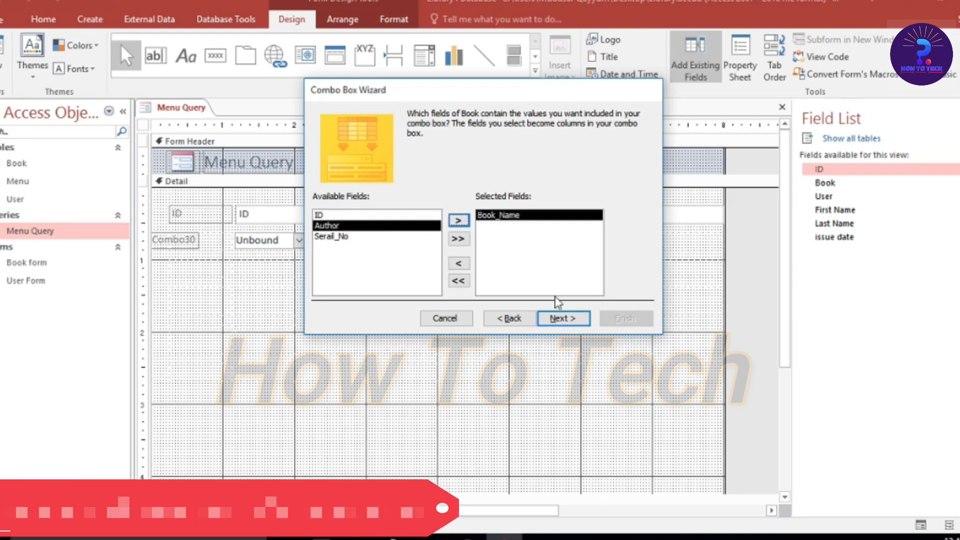
click(567, 320)
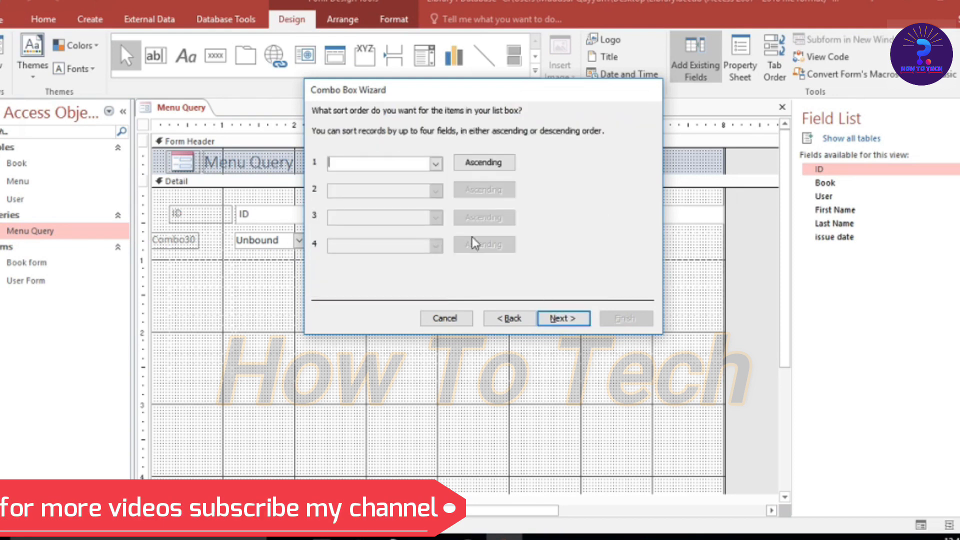
- Sort the combo box list by Book_Name in ascending order, keeping the key column hidden
click(435, 164)
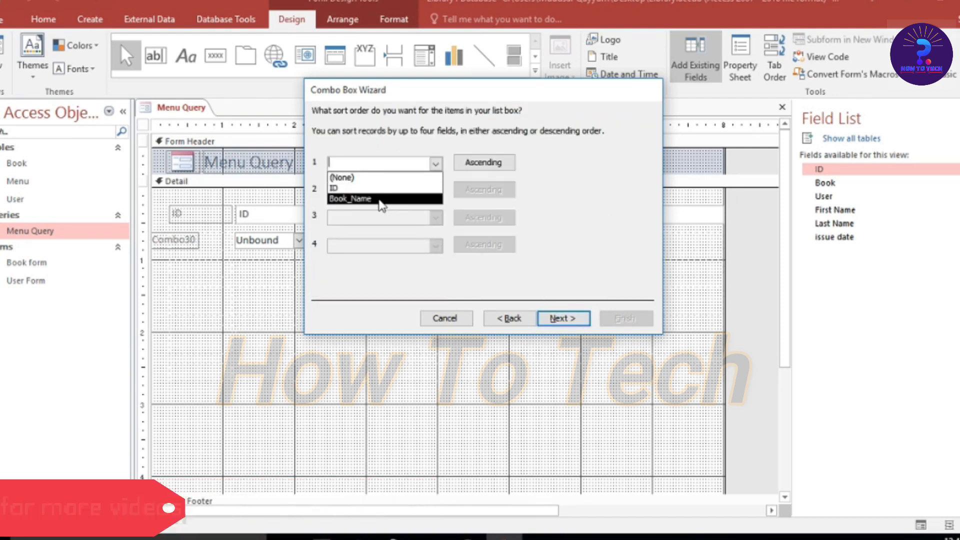
click(398, 199)
click(568, 323)
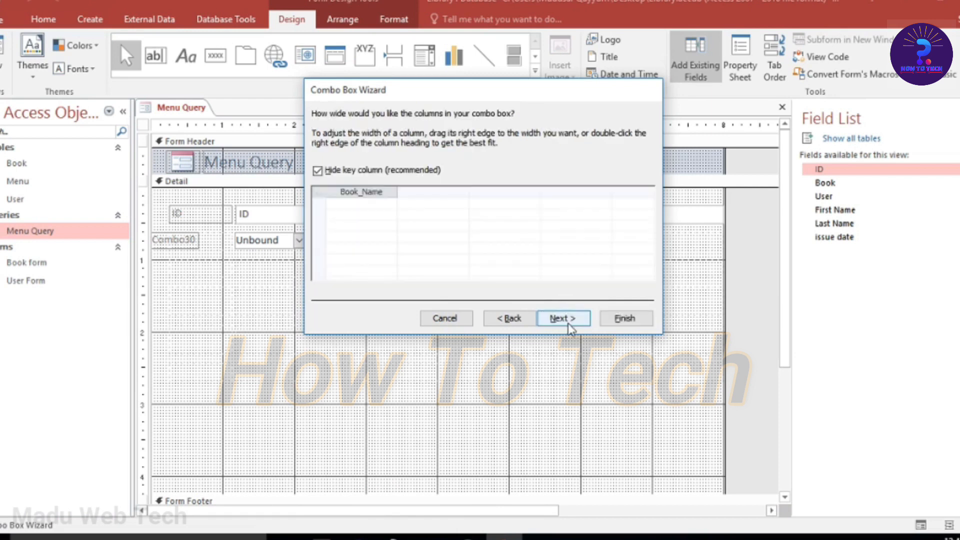
click(568, 323)
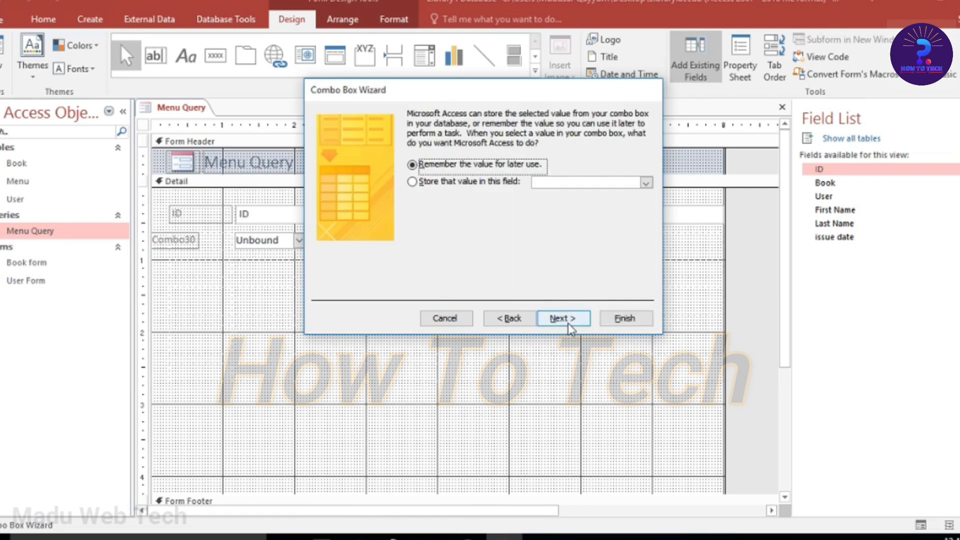
- Store the combo box value in the Book field and finish the wizard with the default label
click(413, 182)
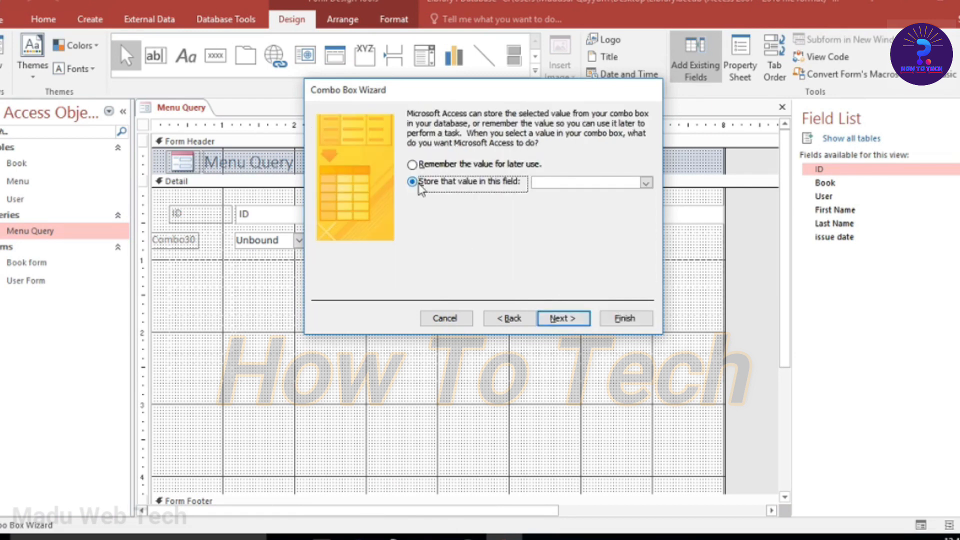
click(645, 184)
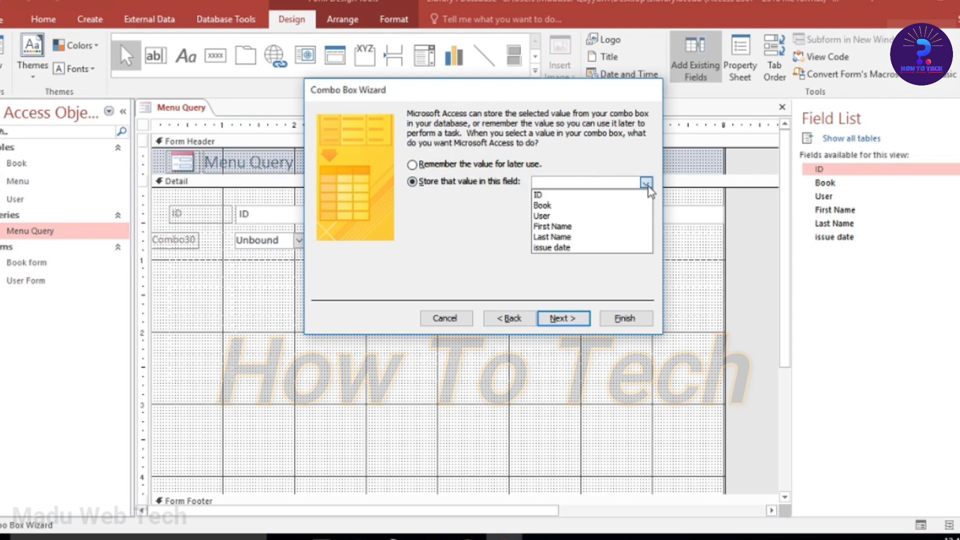
click(541, 206)
click(571, 322)
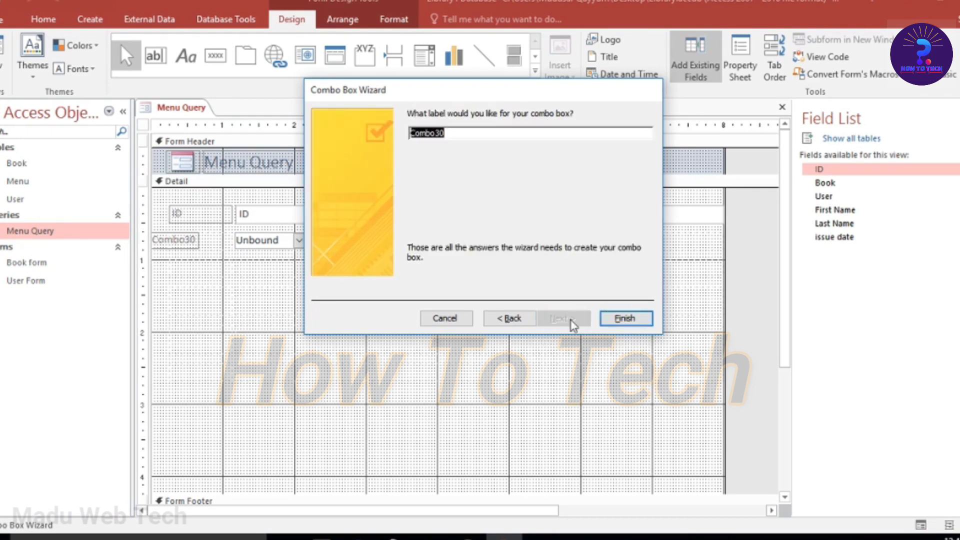
click(630, 322)
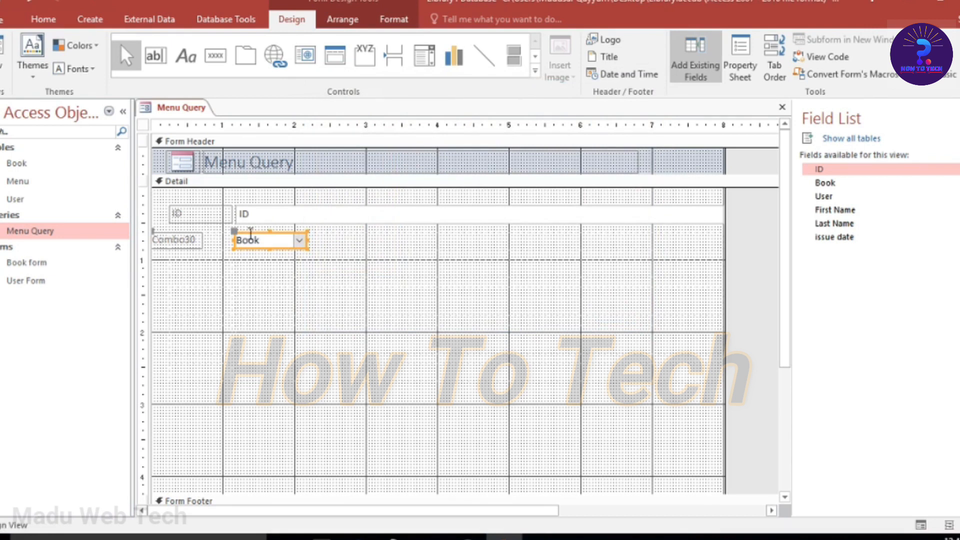
- Line up the Book combo box and its label with the ID row, widening the combo box to match the ID field
drag(235, 229, 287, 229)
click(190, 240)
click(162, 234)
drag(161, 235, 181, 234)
- Change the combo box's label text to Book Name
double_click(215, 240)
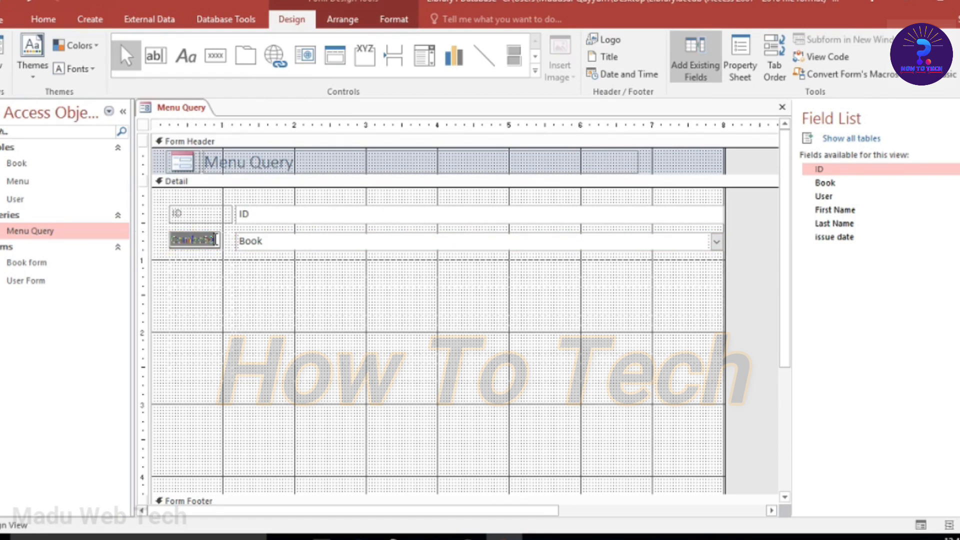
key(BackSpace)
key(Caps_Lock)
text(B)
key(Caps_Lock)
text(ook)
key(Caps_Lock)
text(NN)
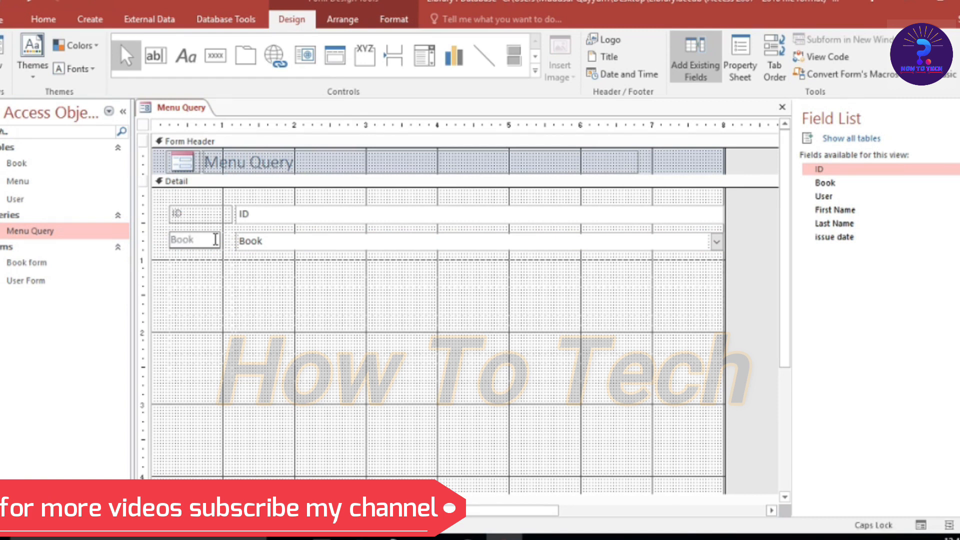
key(BackSpace)
key(Caps_Lock)
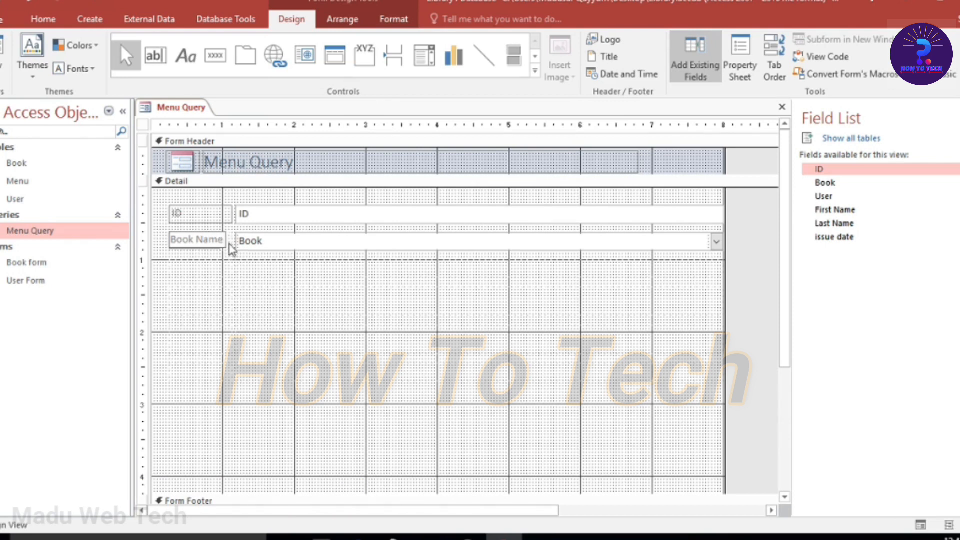
- Add a second combo box below Book Name that takes its values from the Book table's Author field
click(434, 62)
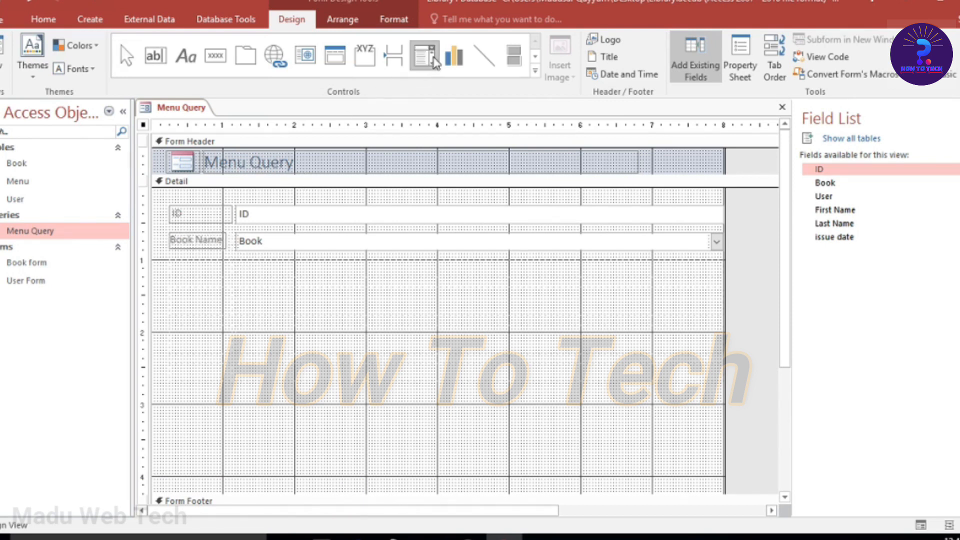
click(233, 258)
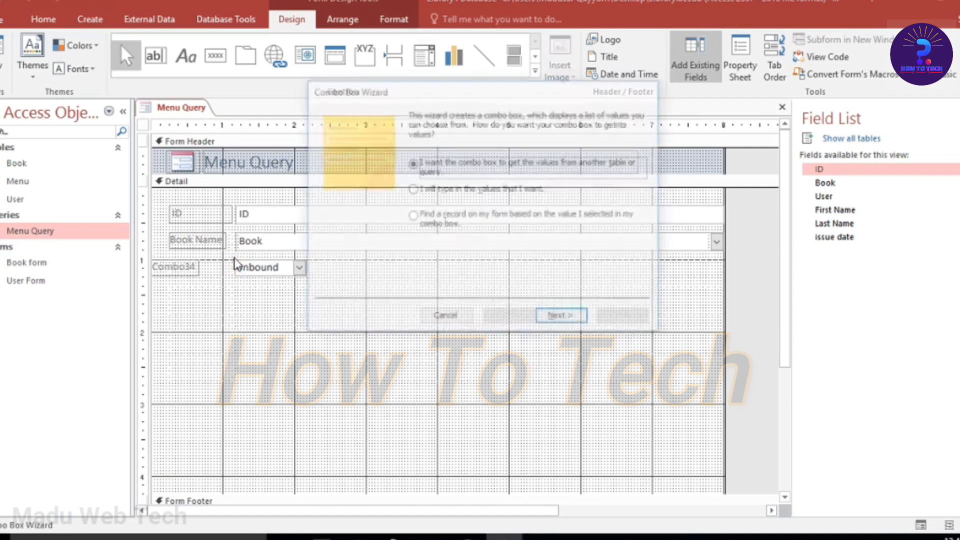
click(559, 318)
click(571, 319)
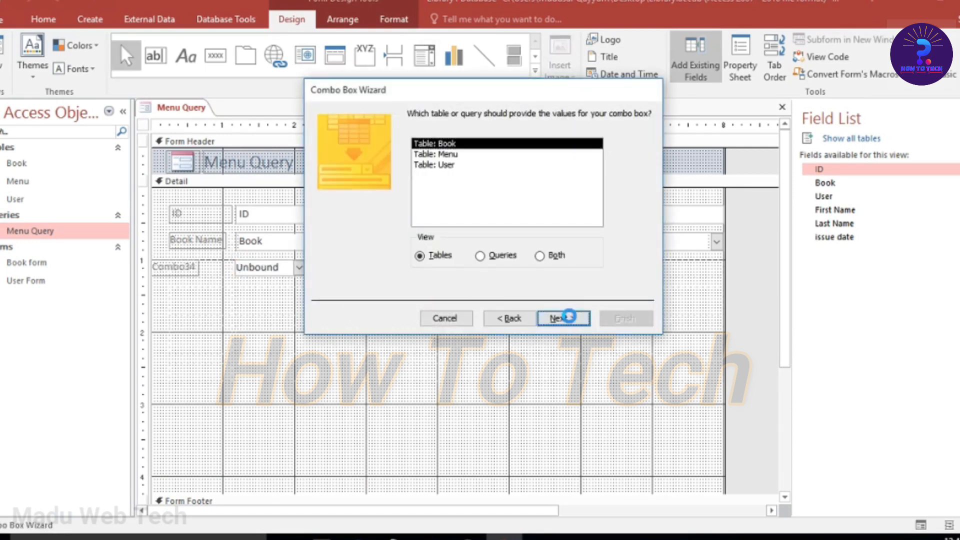
click(327, 236)
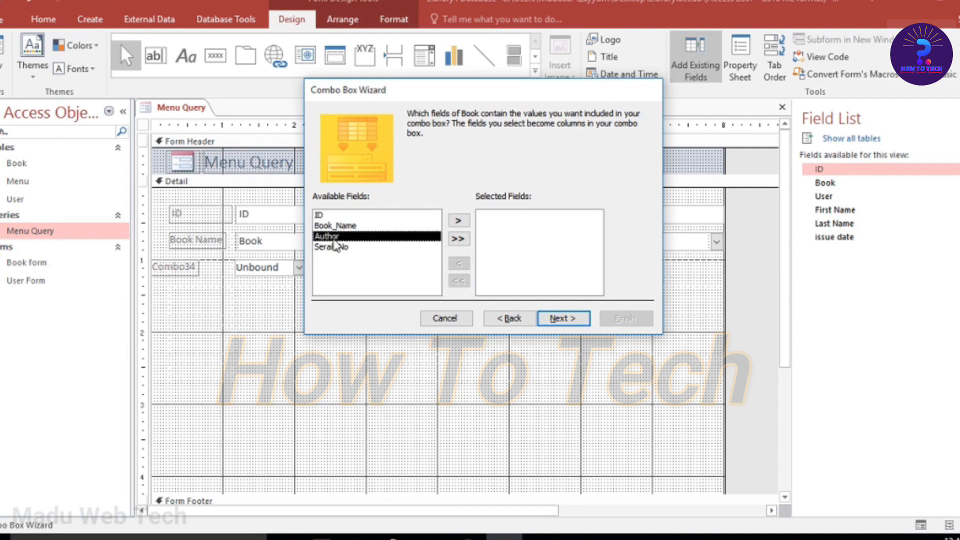
click(458, 221)
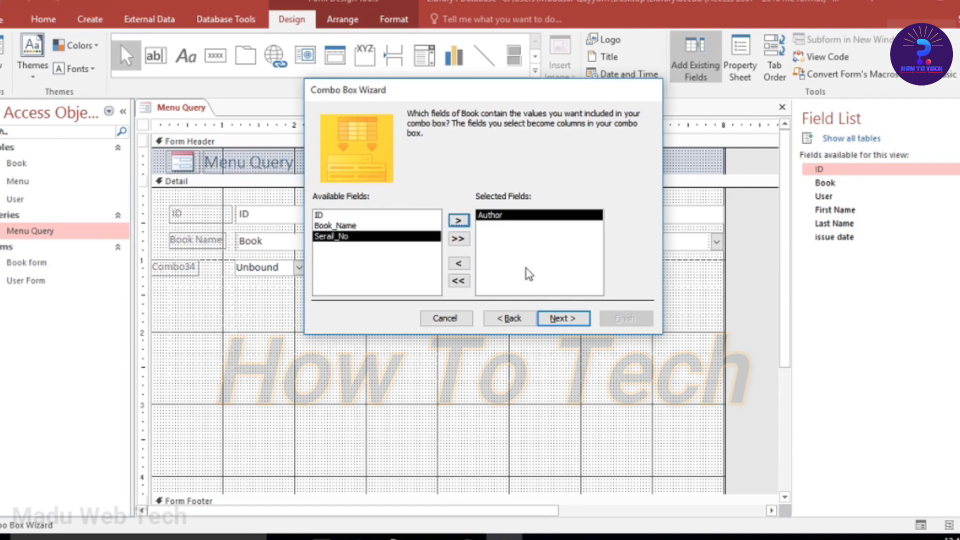
click(560, 319)
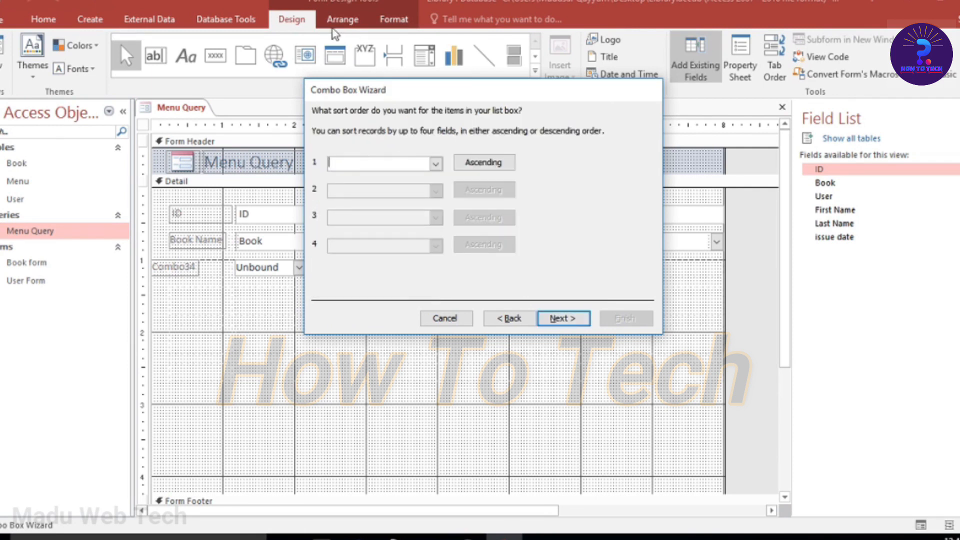
- Sort the second combo box list by Author in ascending order, accepting the default column layout
click(436, 163)
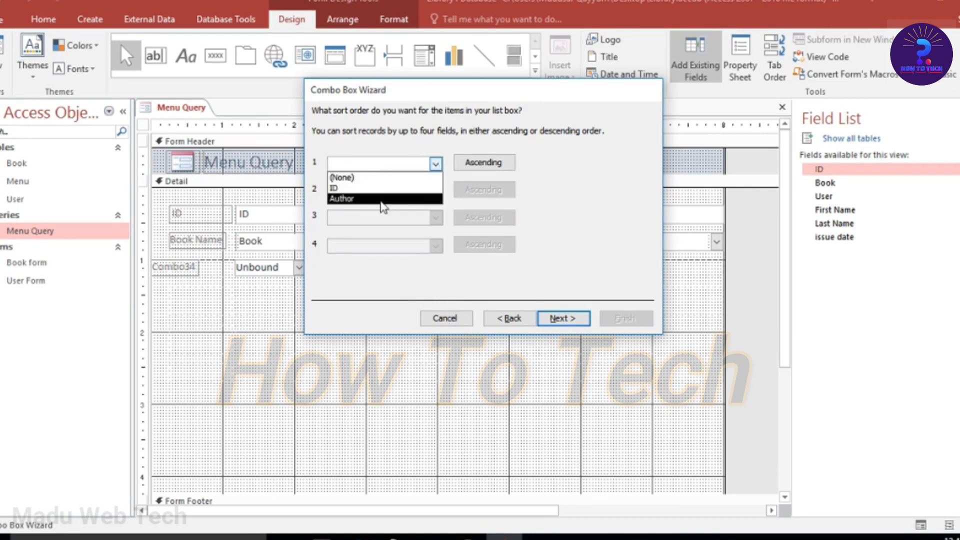
click(365, 199)
click(565, 320)
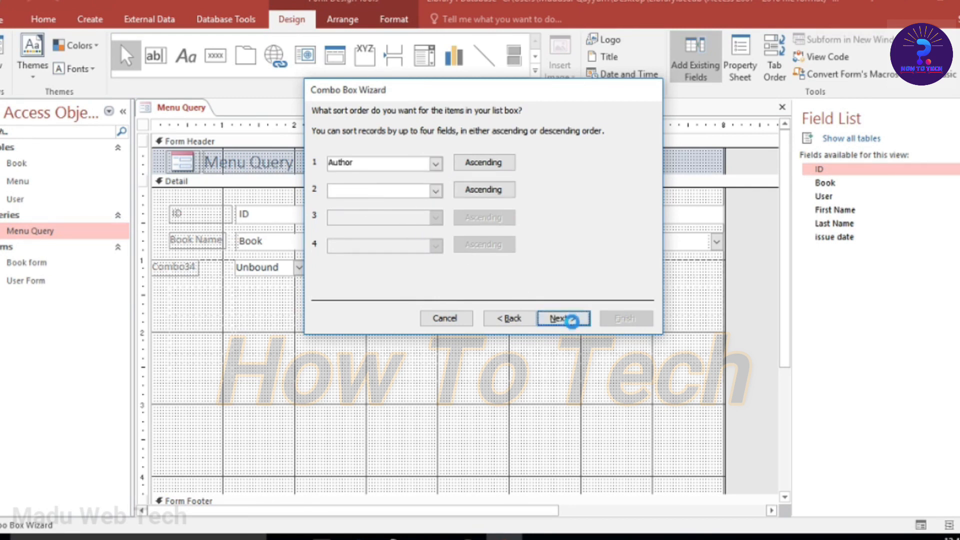
click(574, 327)
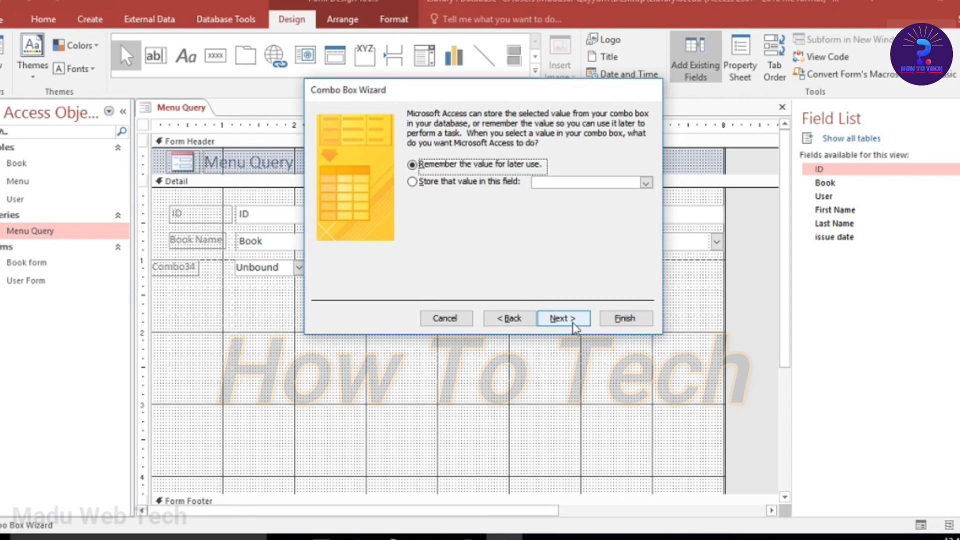
- Store the second combo box's value in the Book field and finish its wizard with the default label
click(412, 183)
click(646, 183)
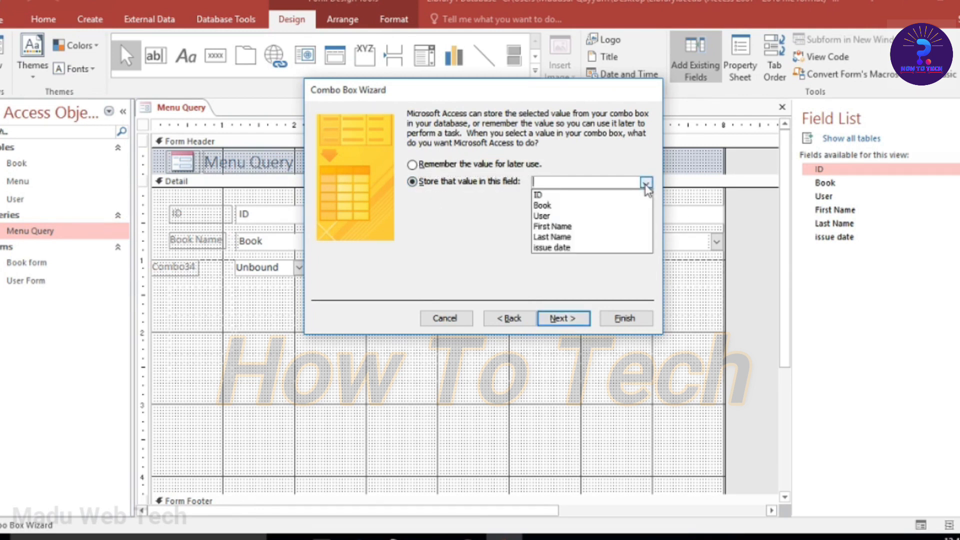
click(545, 203)
click(563, 320)
click(629, 319)
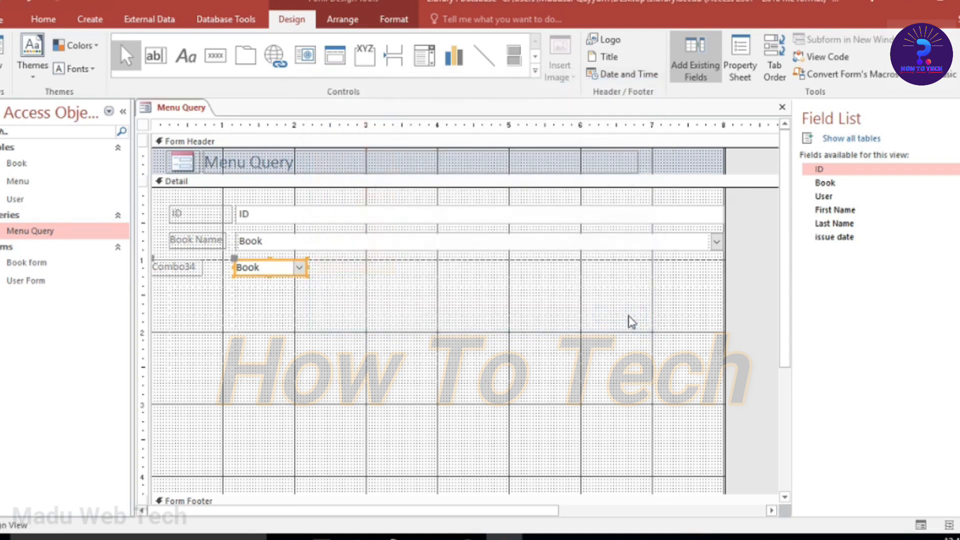
- Line up the second combo box with the Book Name row and change its label text to Author
drag(283, 261, 320, 261)
double_click(219, 269)
click(220, 268)
key(BackSpace)
key(BackSpace)
key(BackSpace)
key(BackSpace)
key(BackSpace)
key(BackSpace)
key(Caps_Lock)
text(A)
key(Caps_Lock)
text(u)
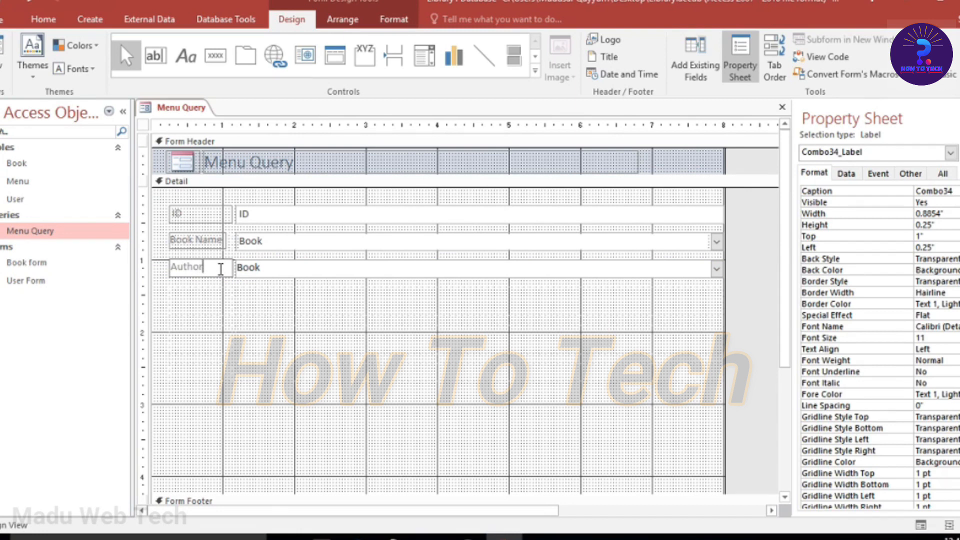
text(thor)
- Add a third combo box below Author that takes its values from the Book table's Serail_No field
click(427, 62)
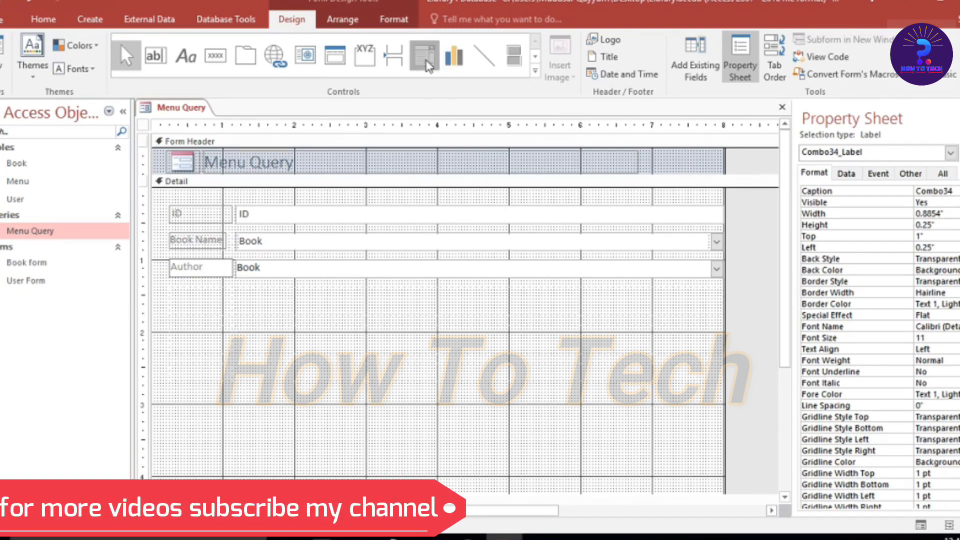
click(233, 288)
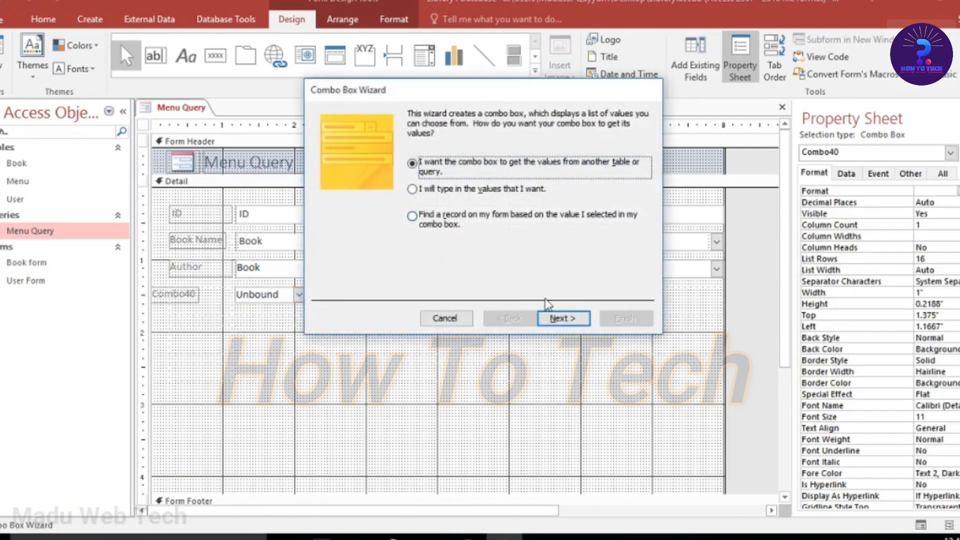
click(562, 318)
click(568, 316)
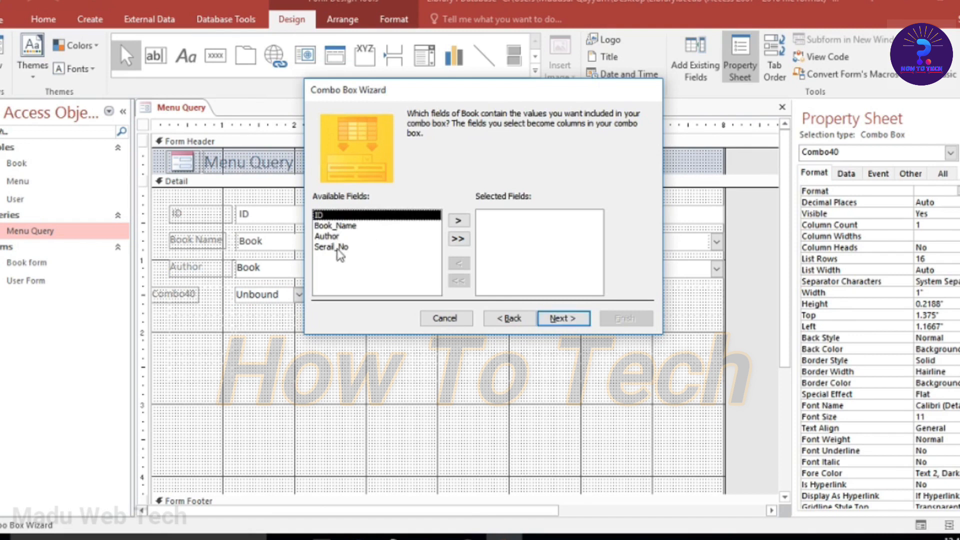
click(337, 248)
click(458, 220)
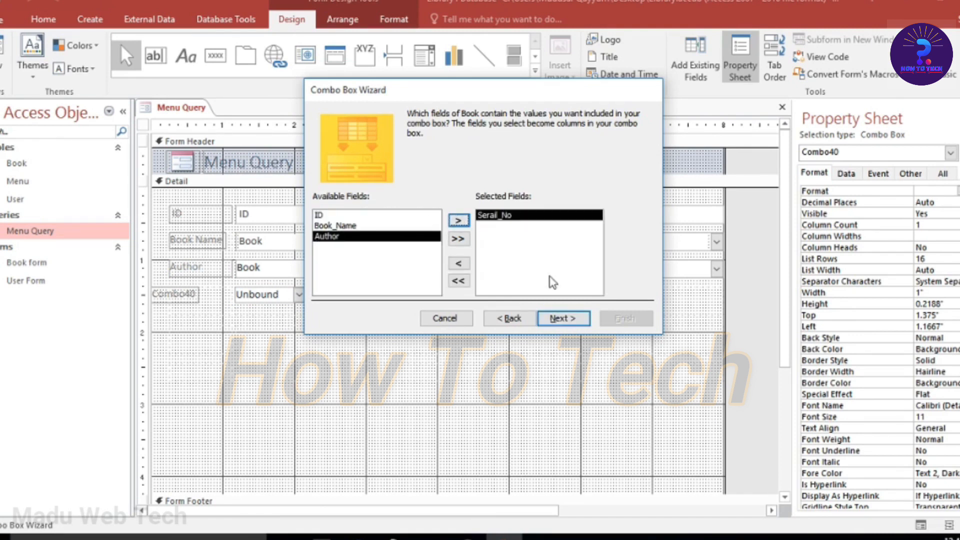
click(563, 318)
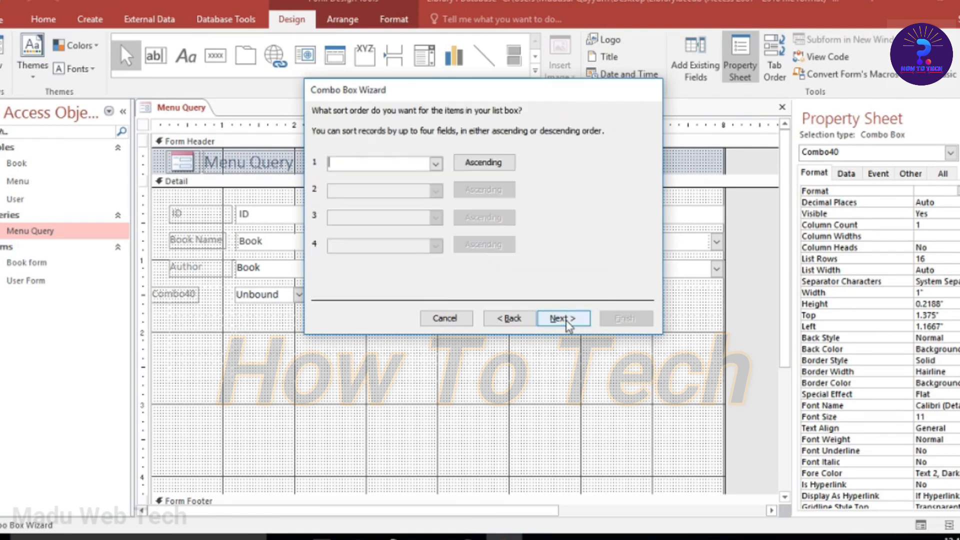
- Sort the third combo box list by Serail_No in ascending order, accepting the default column layout
click(436, 164)
click(359, 199)
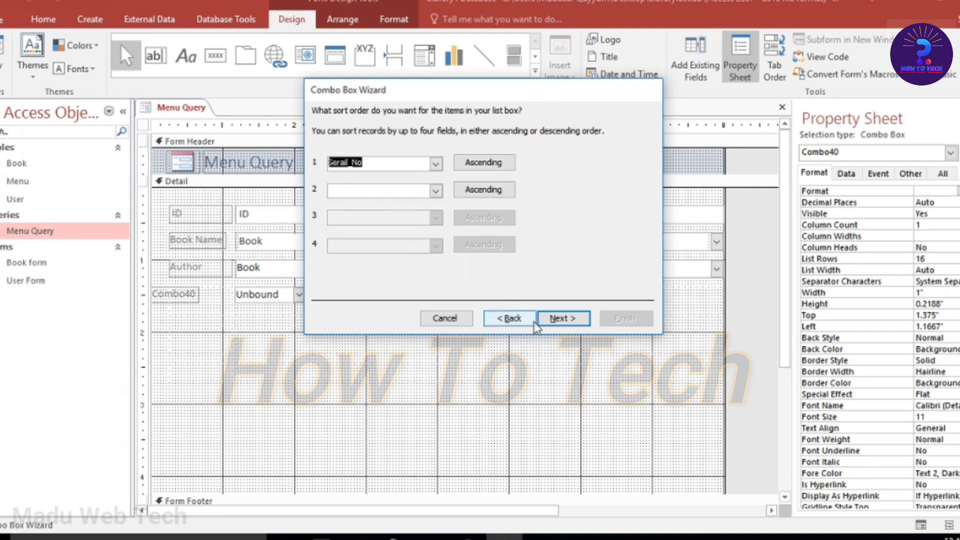
click(560, 318)
click(561, 318)
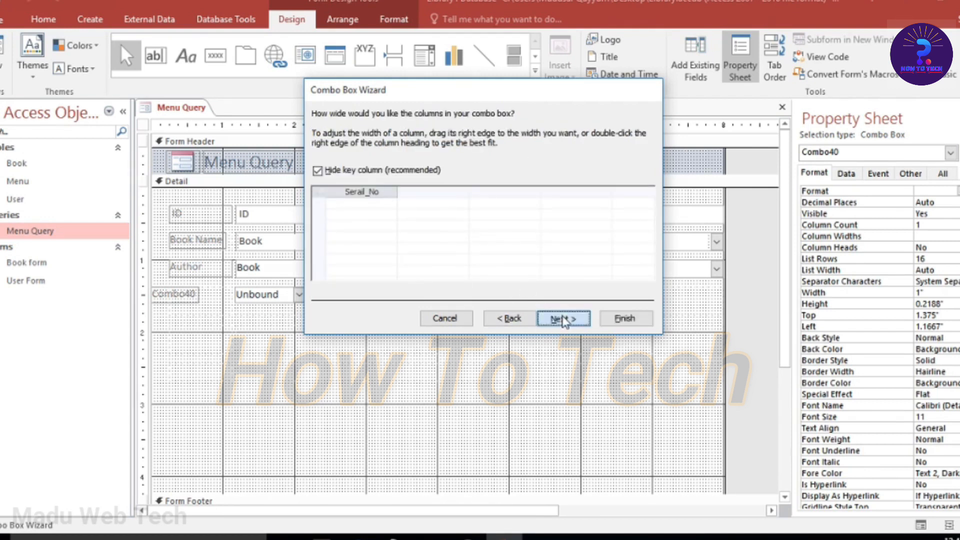
- Store the third combo box's value in the Book field and finish its wizard with the default label
click(412, 182)
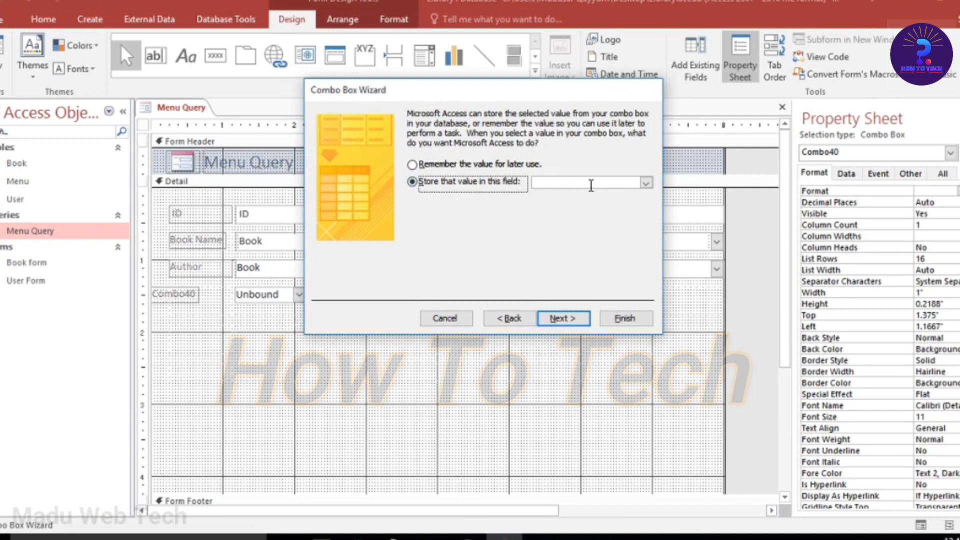
click(645, 183)
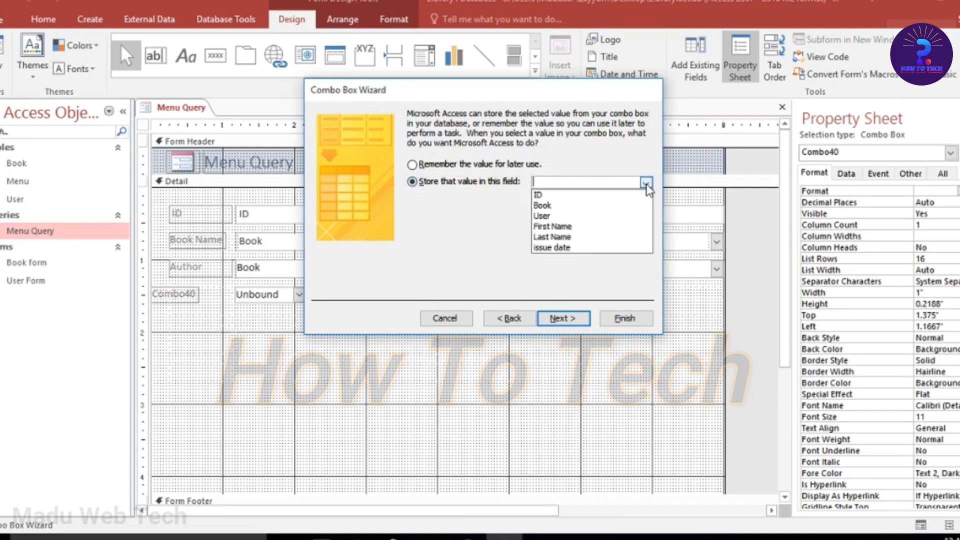
click(545, 205)
click(560, 318)
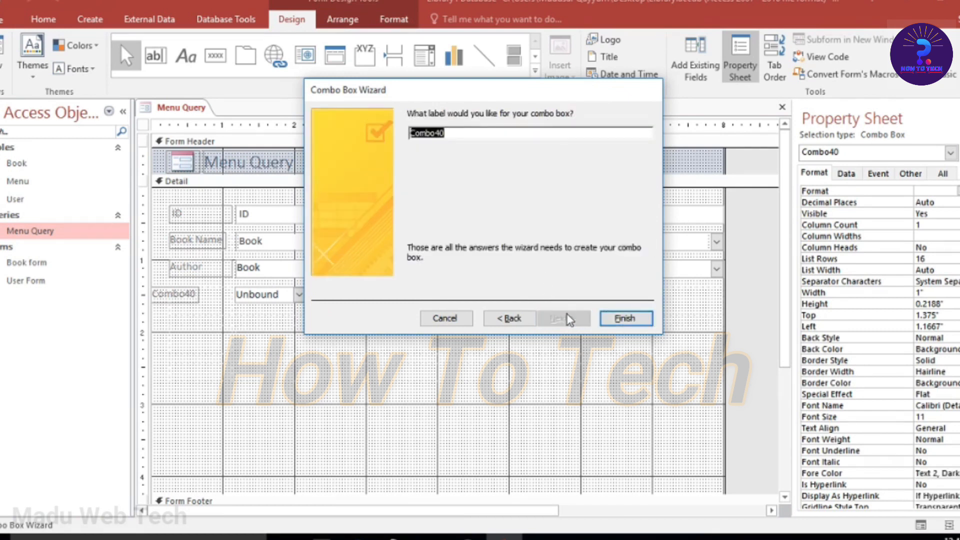
click(625, 318)
- Line up the third combo box with the Author row and change its label text to Serial NO
drag(281, 286, 307, 285)
click(217, 297)
click(216, 297)
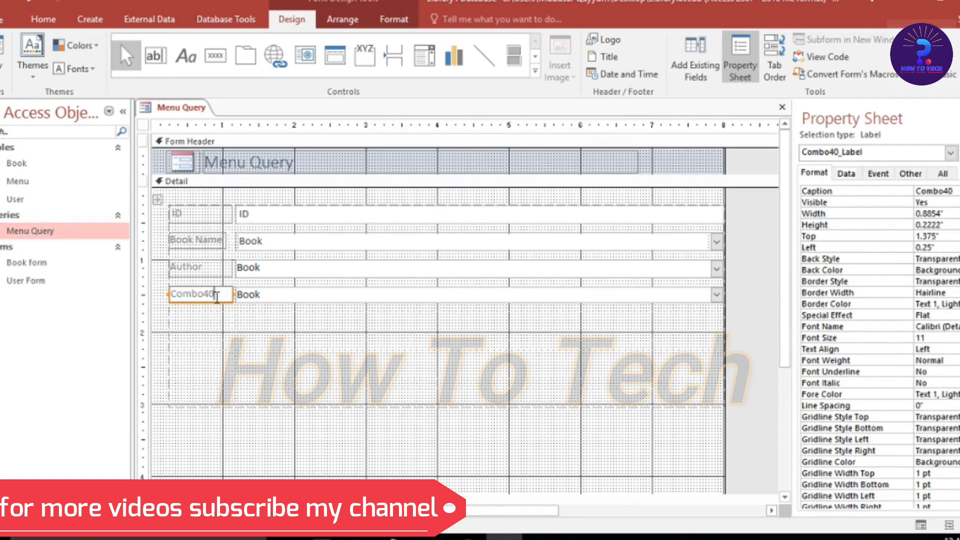
key(BackSpace)
key(BackSpace)
key(BackSpace)
key(BackSpace)
key(BackSpace)
key(BackSpace)
key(BackSpace)
key(Caps_Lock)
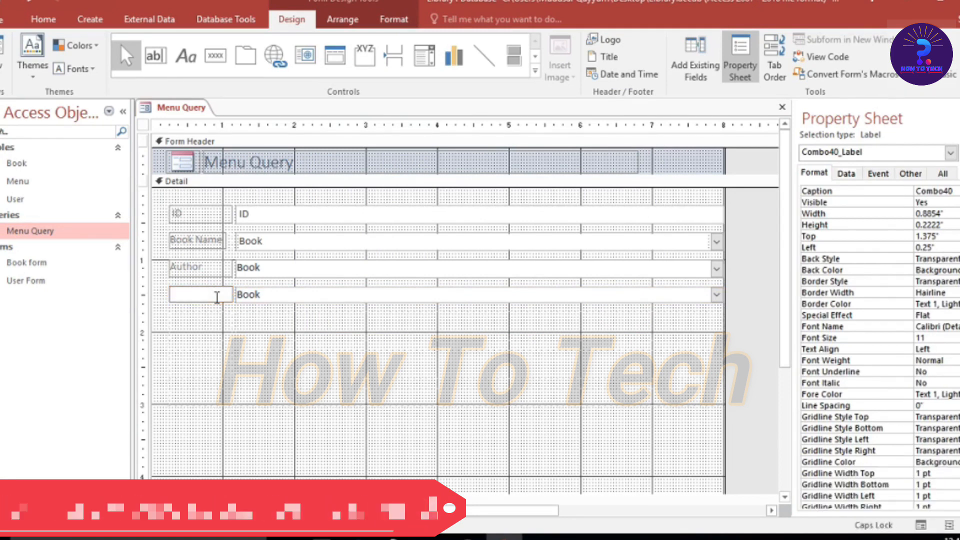
text(S)
key(Caps_Lock)
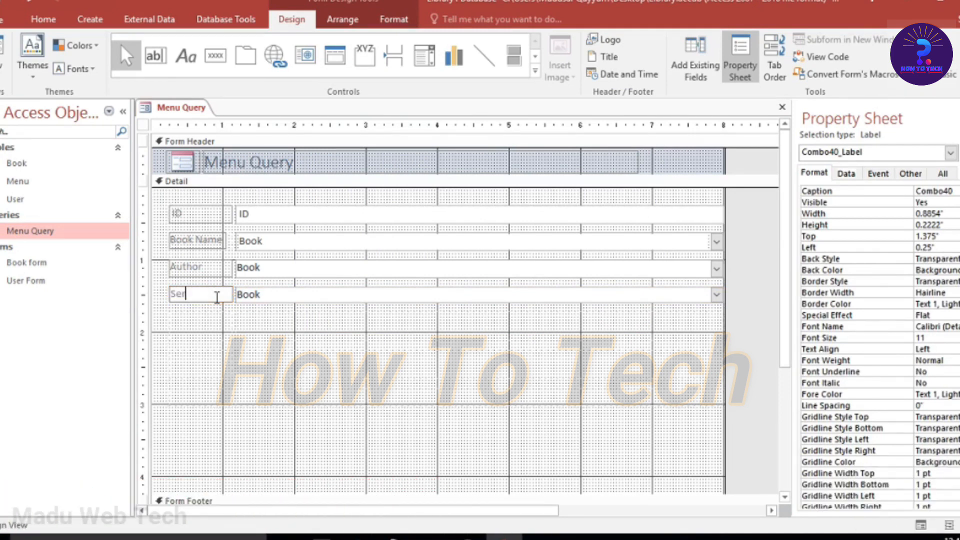
text(erial)
key(Caps_Lock)
text(NO)
key(Caps_Lock)
click(245, 332)
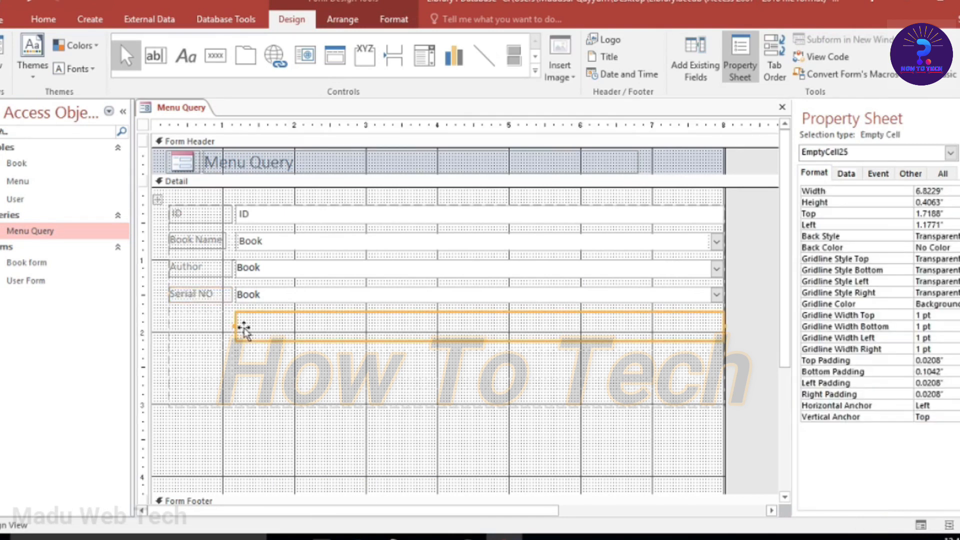
- Paste the copied First Name, Last Name and issue date fields and align them below the Serial NO row
click(226, 327)
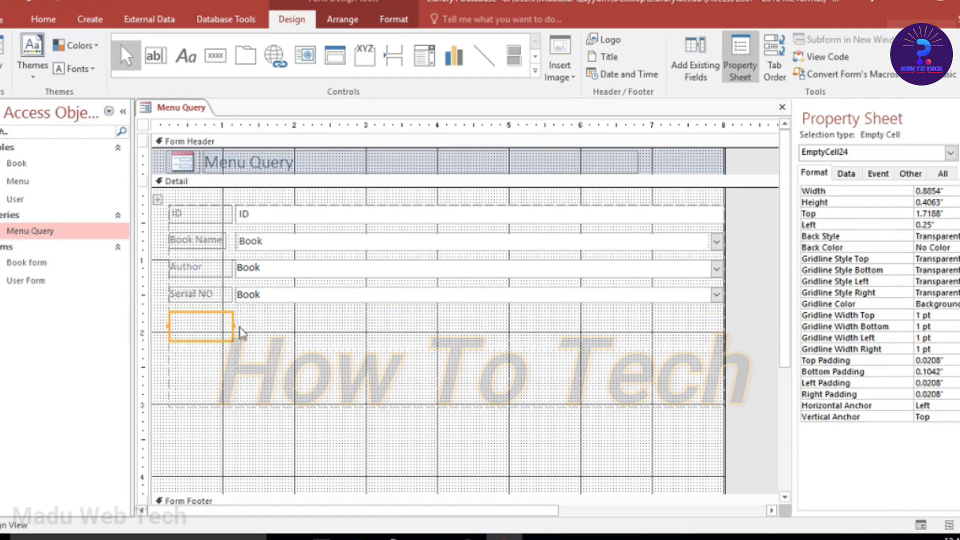
click(259, 328)
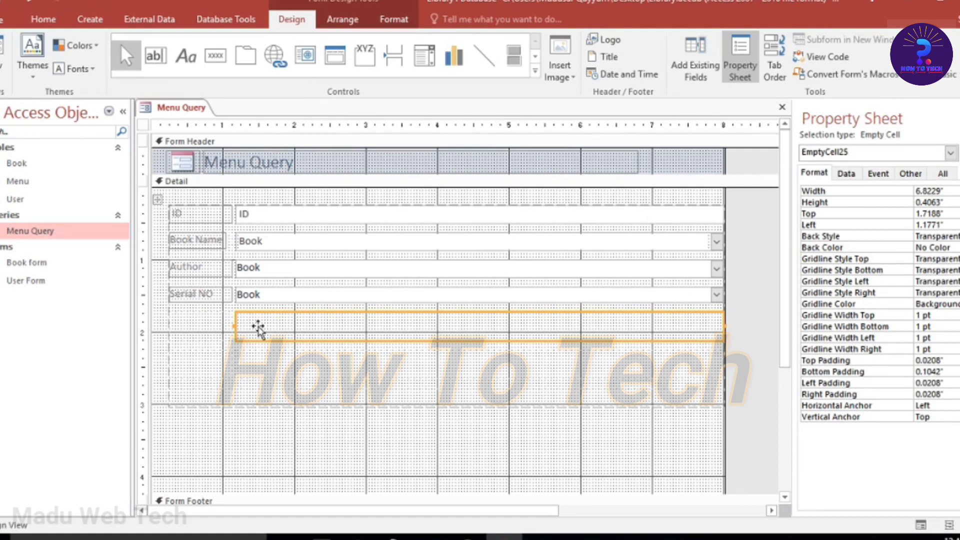
key(ctrl+v)
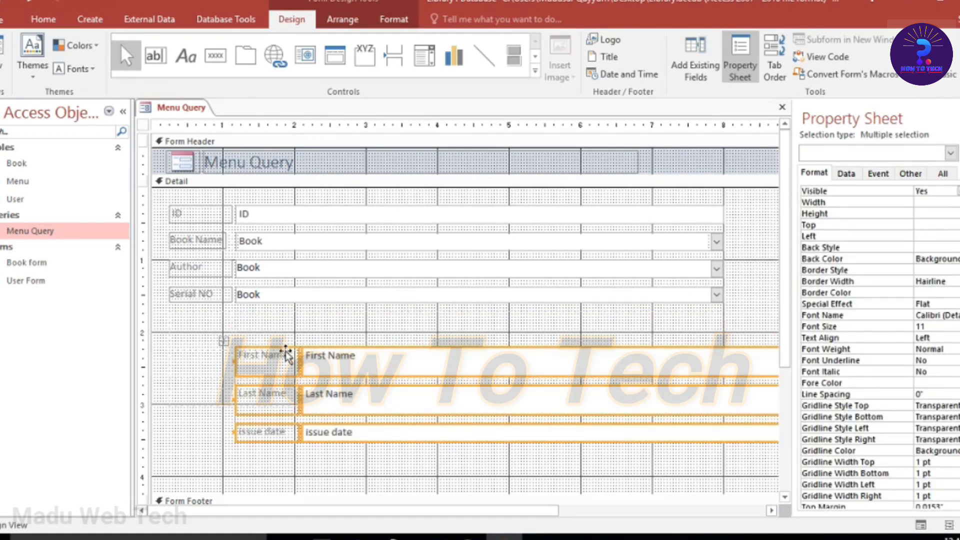
drag(286, 355, 222, 320)
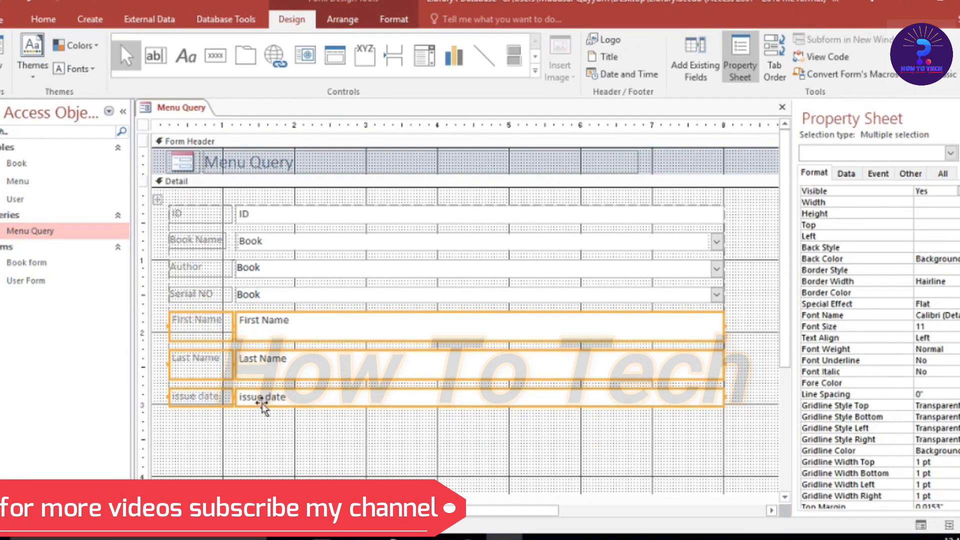
click(262, 429)
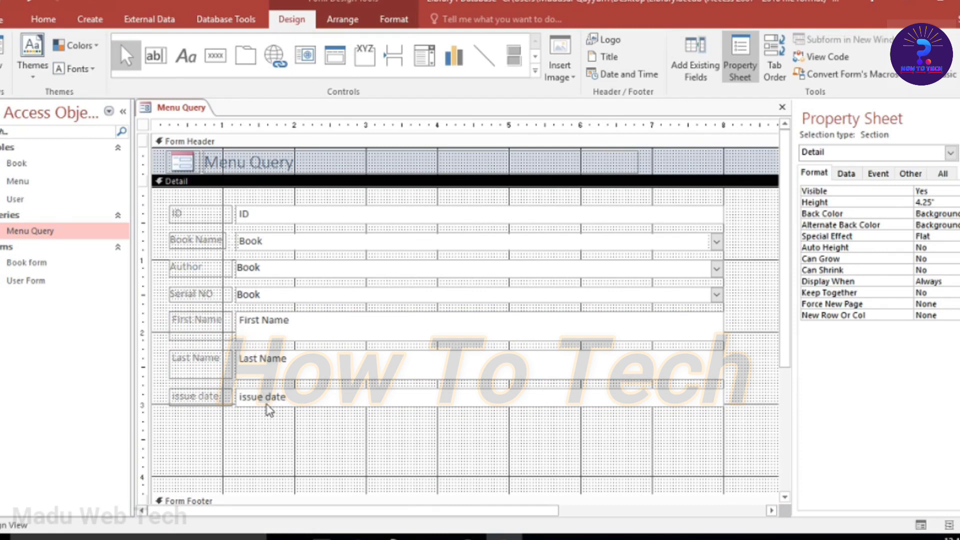
- Set the issue date text box's Format property to Short Date
click(267, 403)
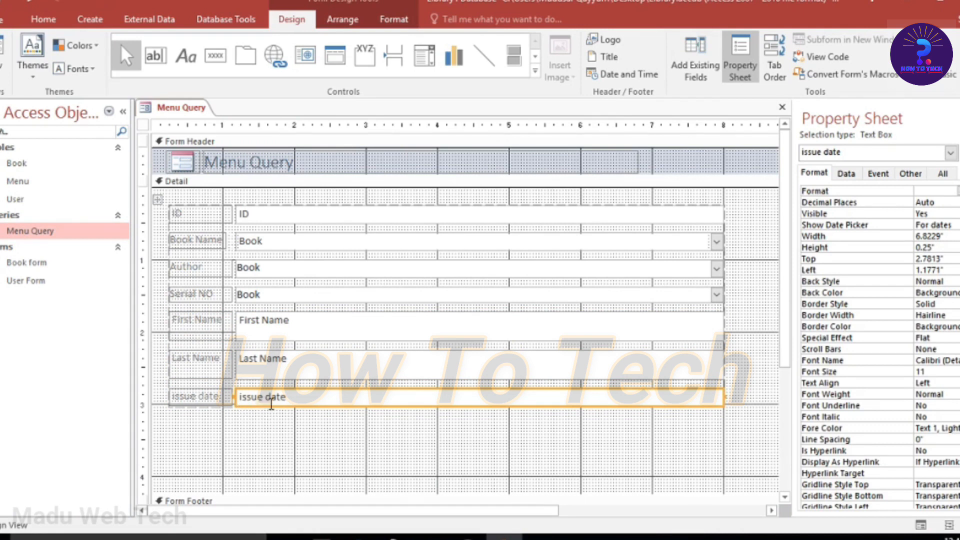
click(851, 175)
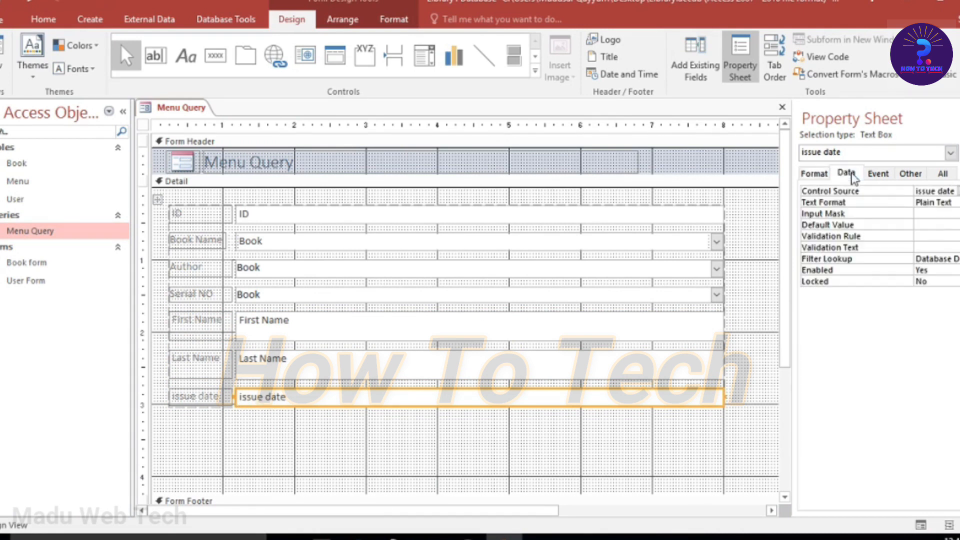
click(815, 174)
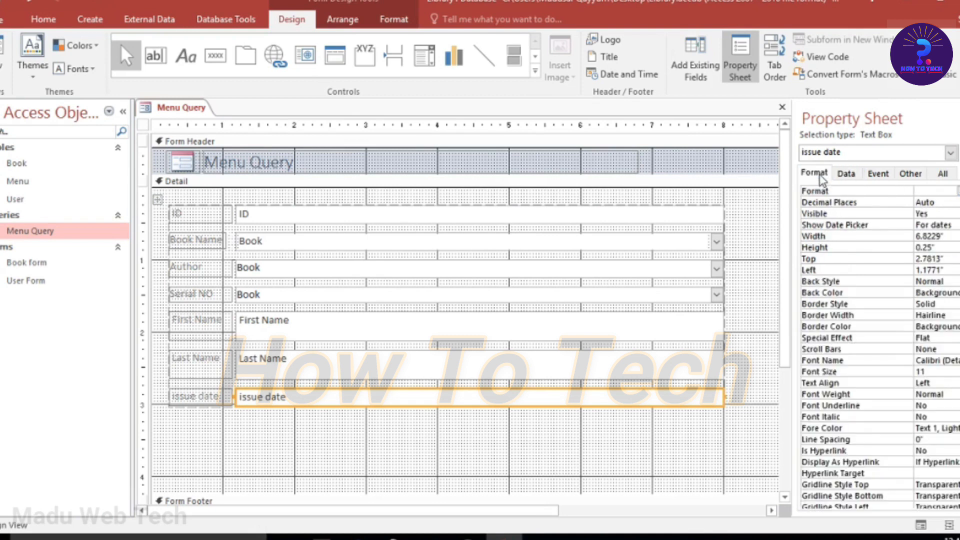
click(957, 191)
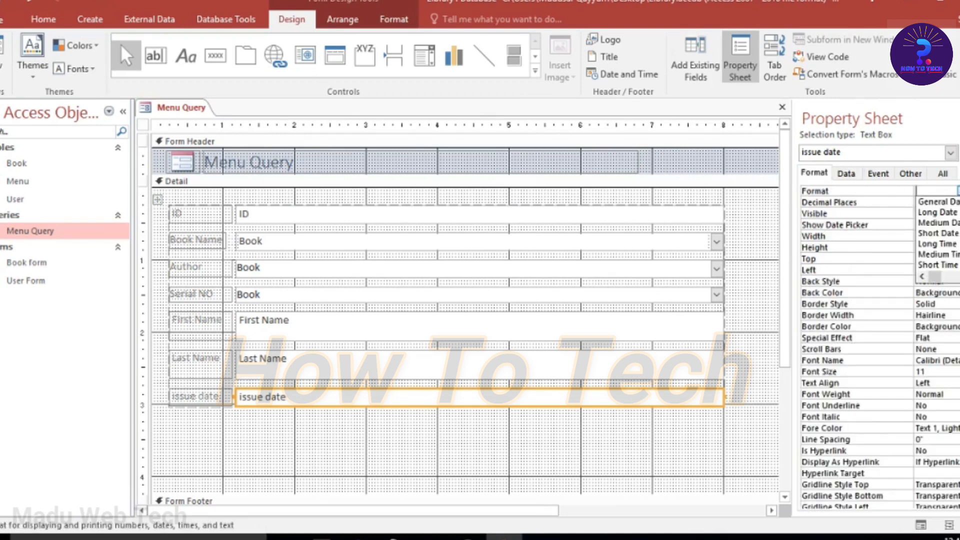
click(948, 232)
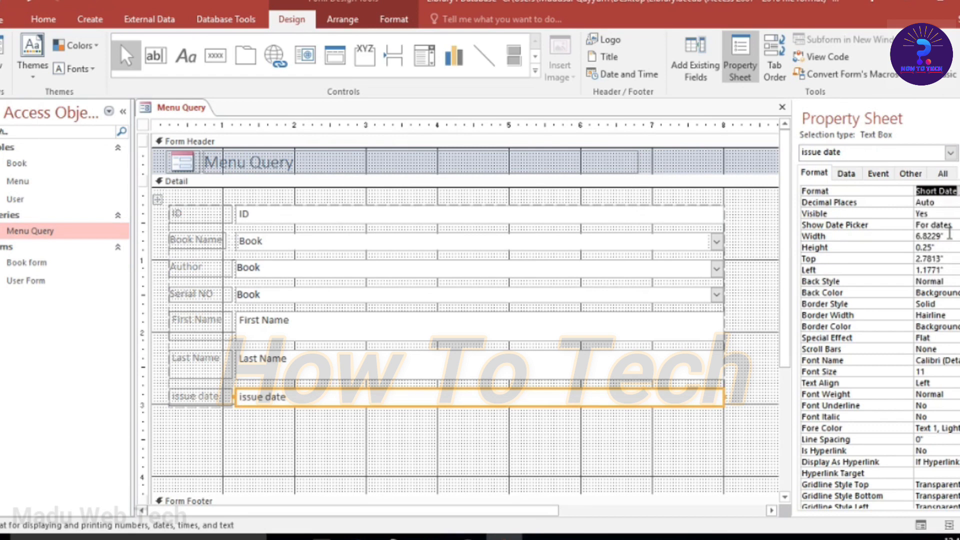
click(247, 448)
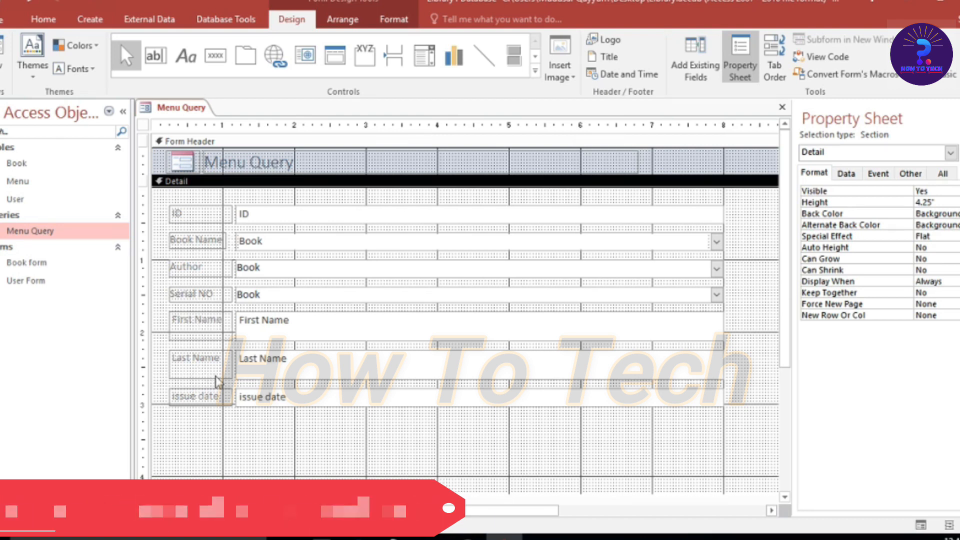
- Delete the First Name, Last Name and issue date fields from the form's detail section
click(264, 321)
shift+click(266, 369)
shift+click(273, 400)
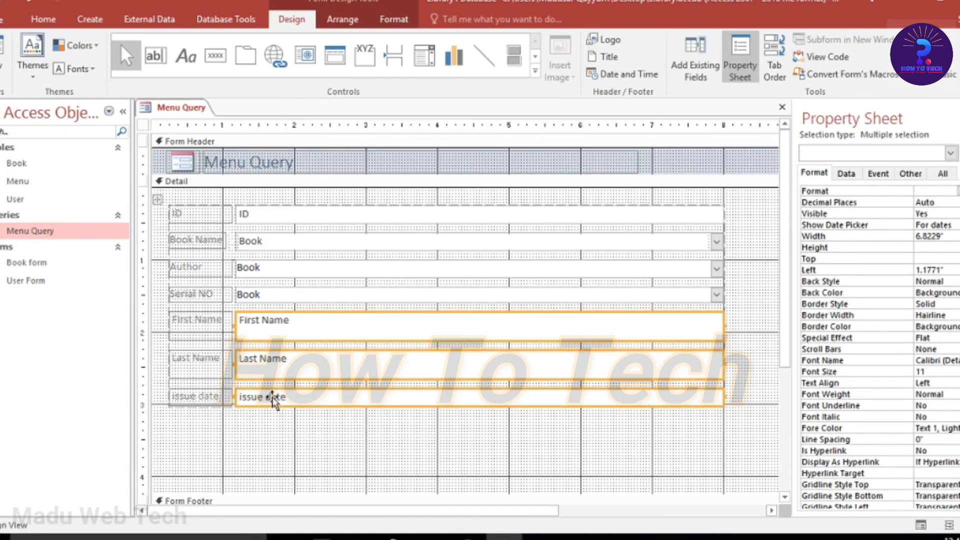
key(Delete)
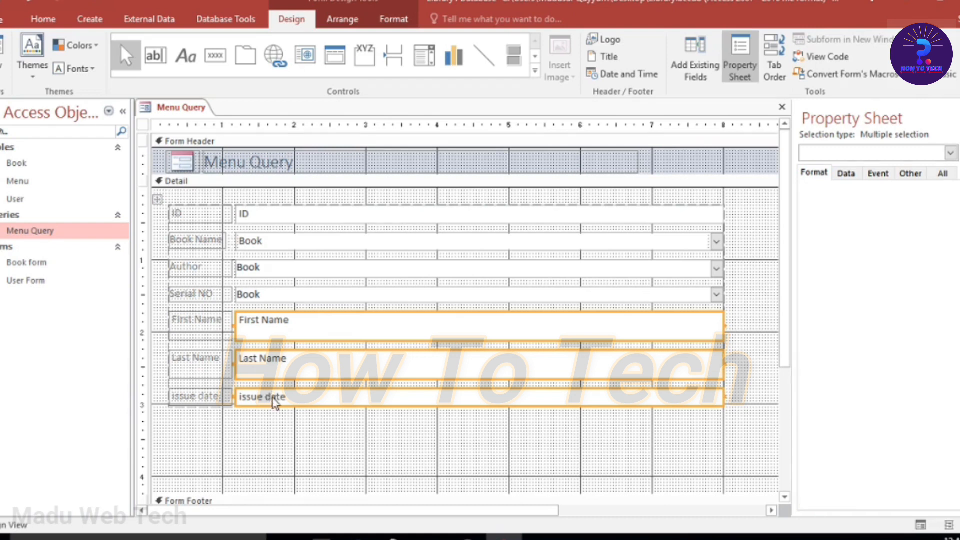
- Add a fourth combo box below Serial NO that takes its values from the User table's User_Role field
click(425, 64)
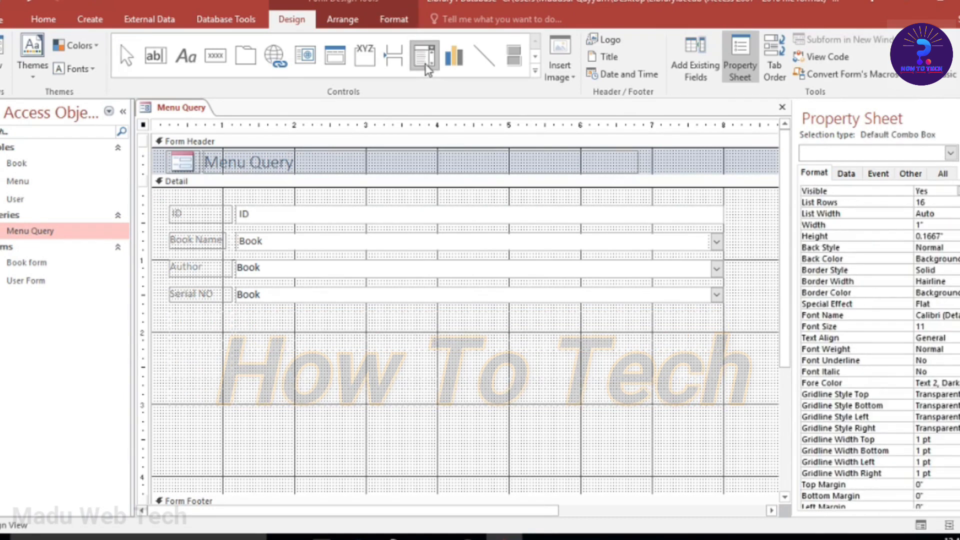
click(236, 315)
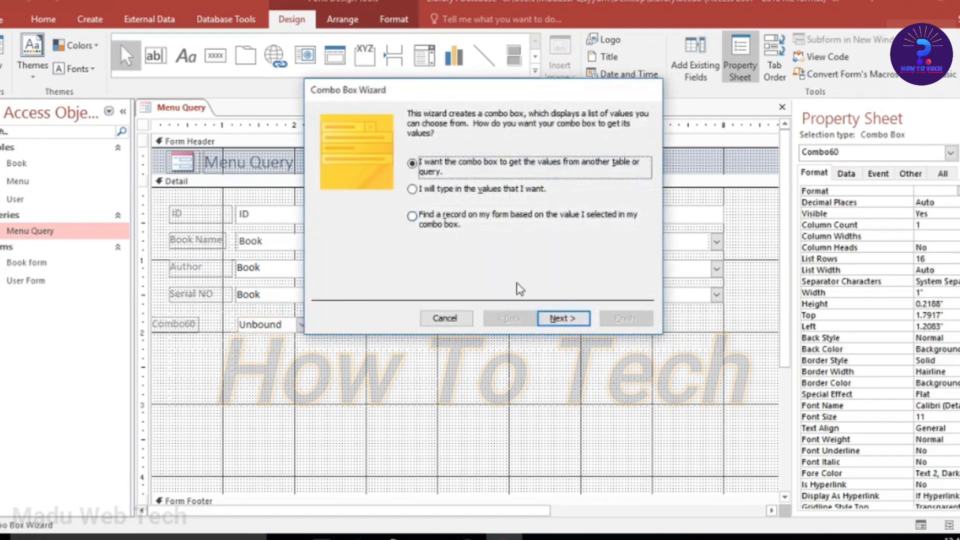
click(563, 318)
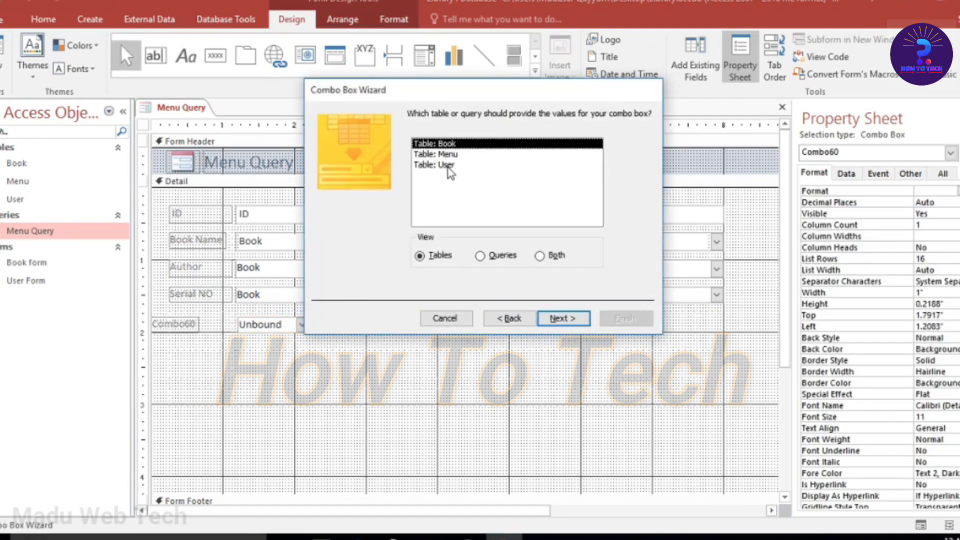
click(448, 167)
click(556, 323)
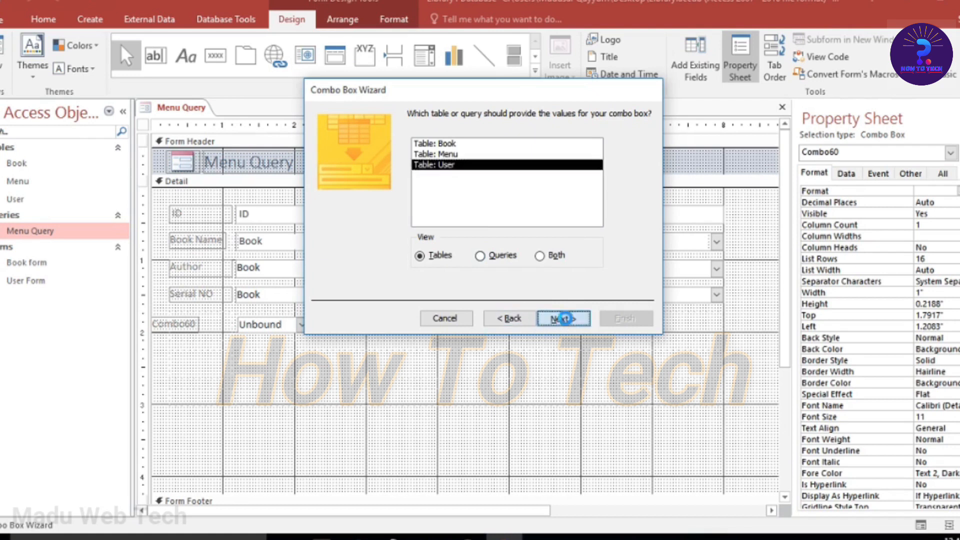
click(366, 227)
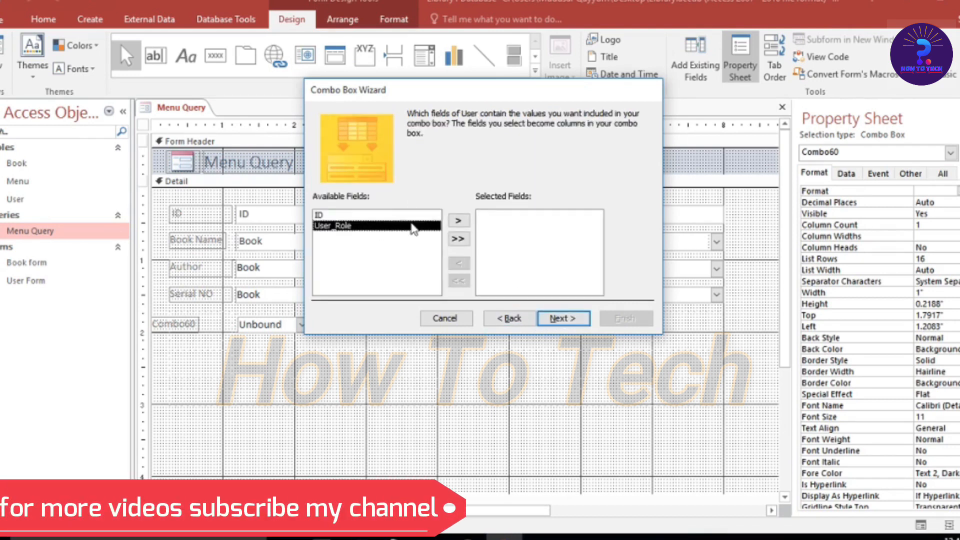
click(458, 220)
click(560, 318)
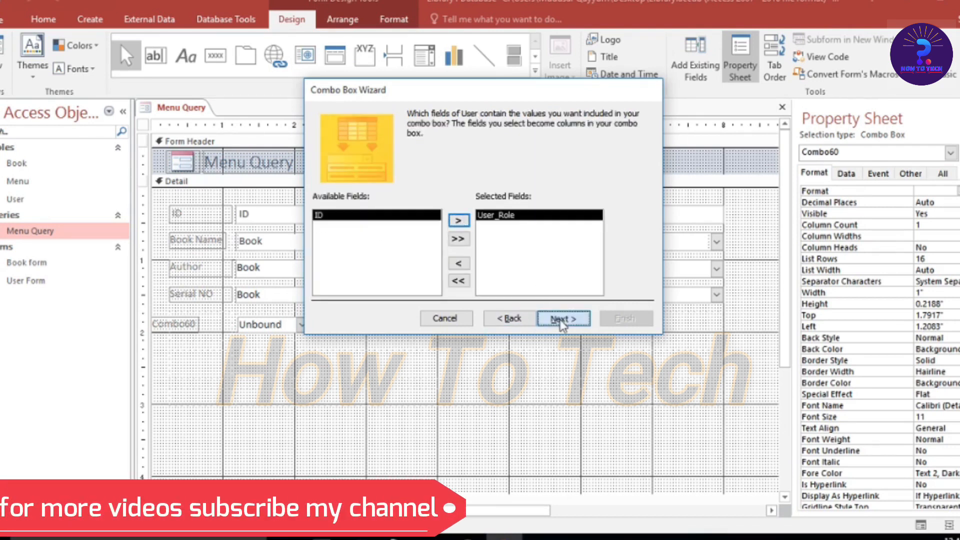
- Sort the fourth combo box list by User_Role in ascending order
click(437, 165)
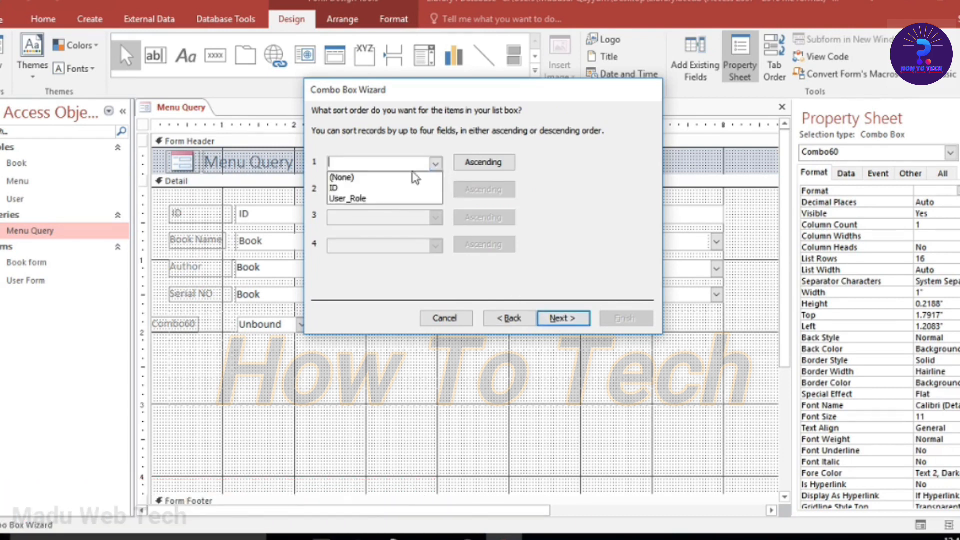
click(352, 202)
click(562, 320)
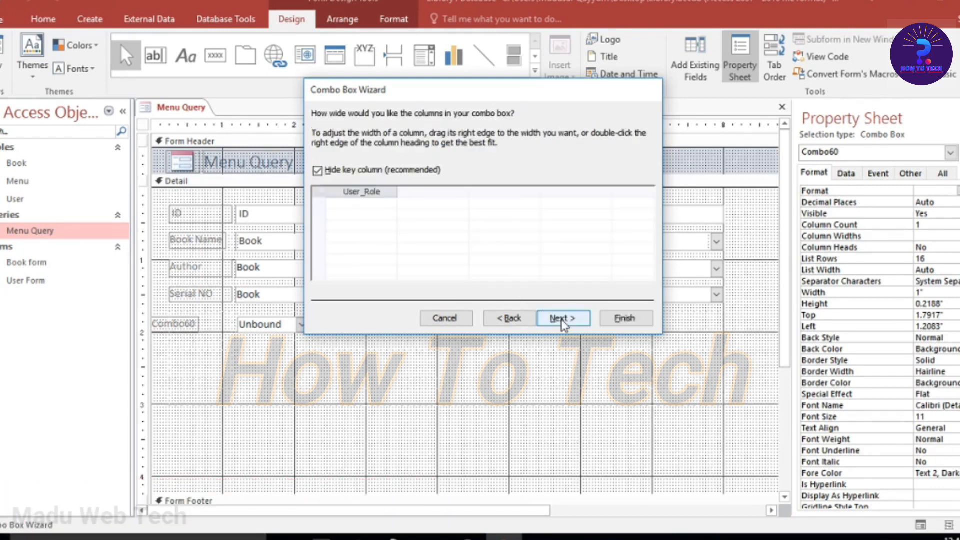
- Store the fourth combo box's value in the User field, finish its wizard, and place it in the layout row below Serial NO
click(562, 320)
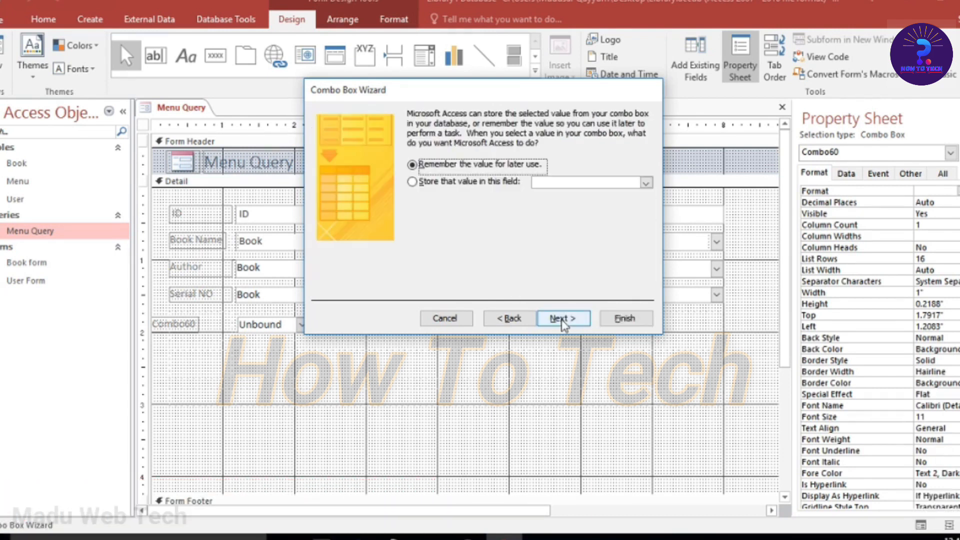
click(415, 181)
click(646, 183)
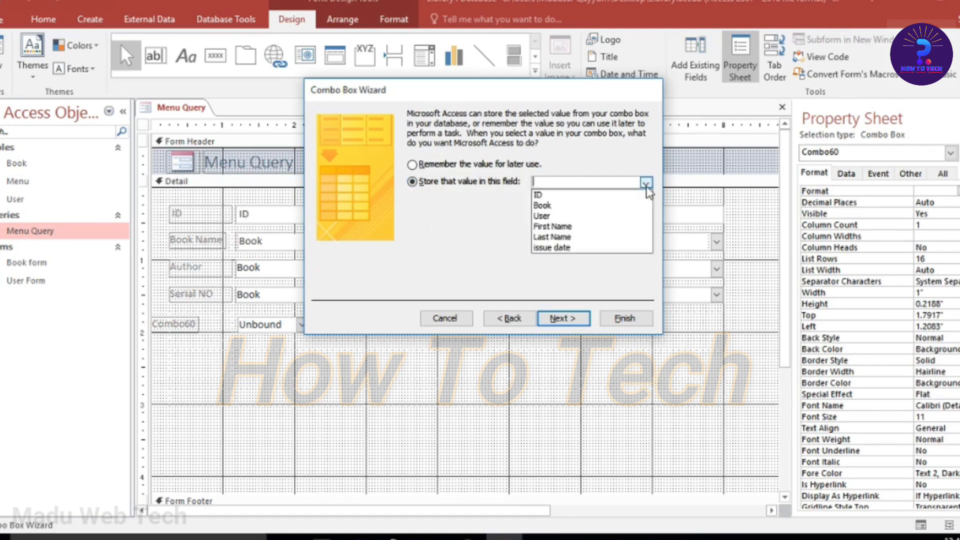
click(548, 218)
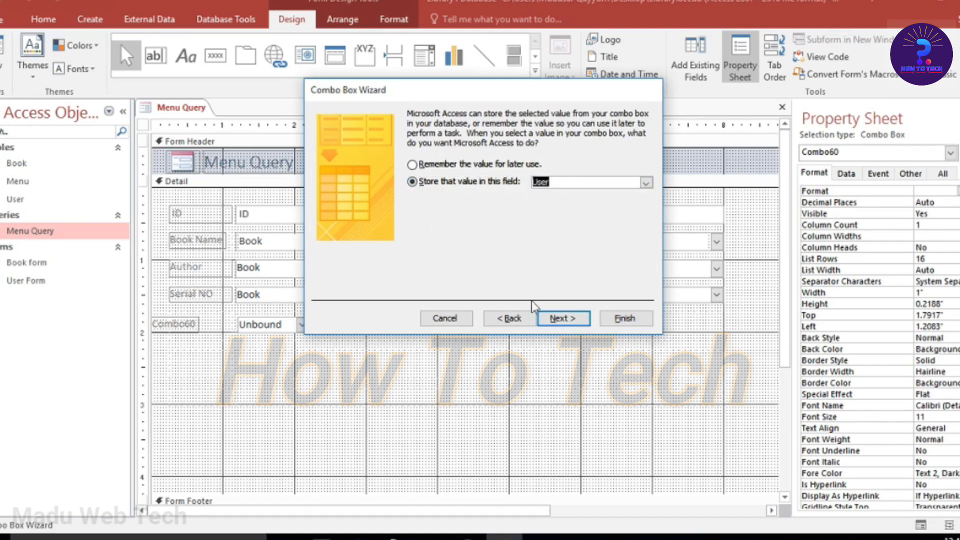
click(563, 320)
click(625, 317)
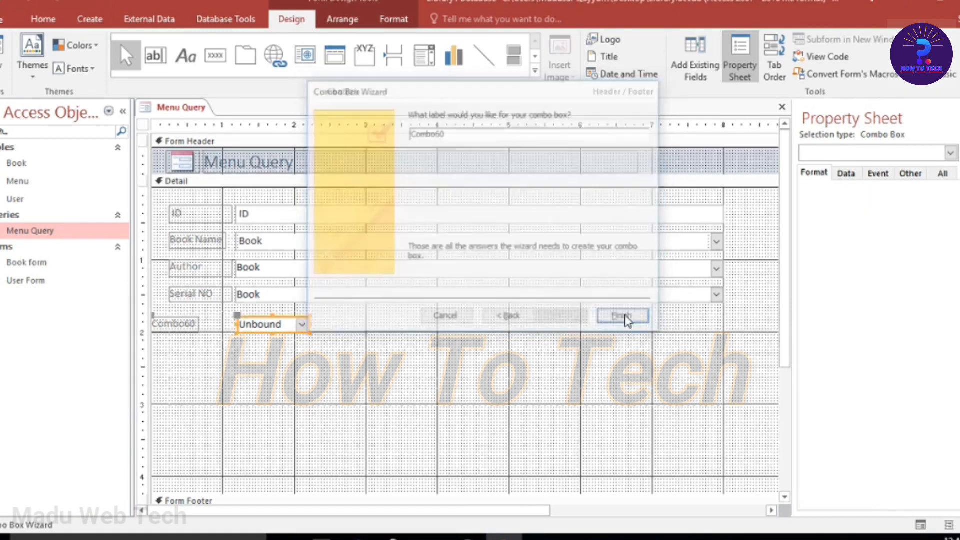
drag(300, 321, 325, 318)
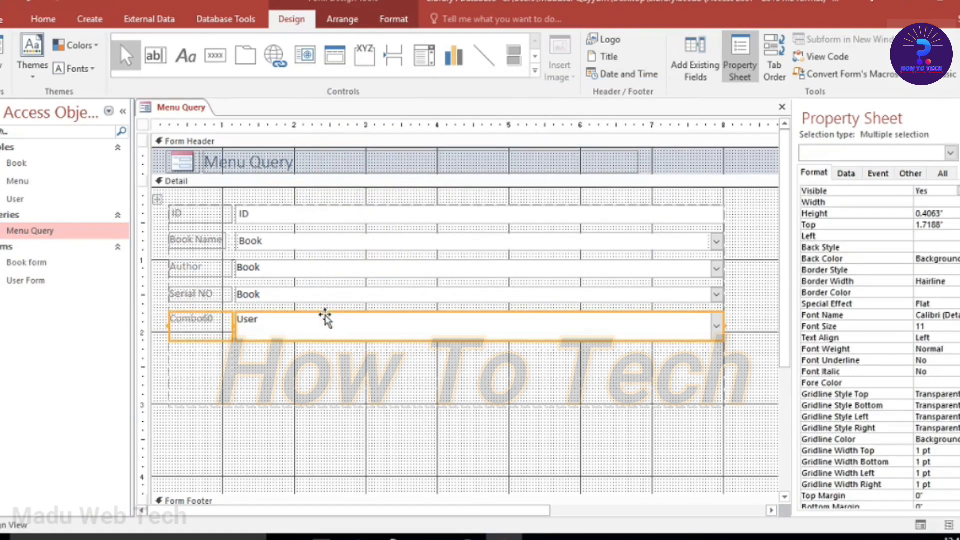
- Change the new combo box's label text to User Role
click(215, 321)
click(217, 320)
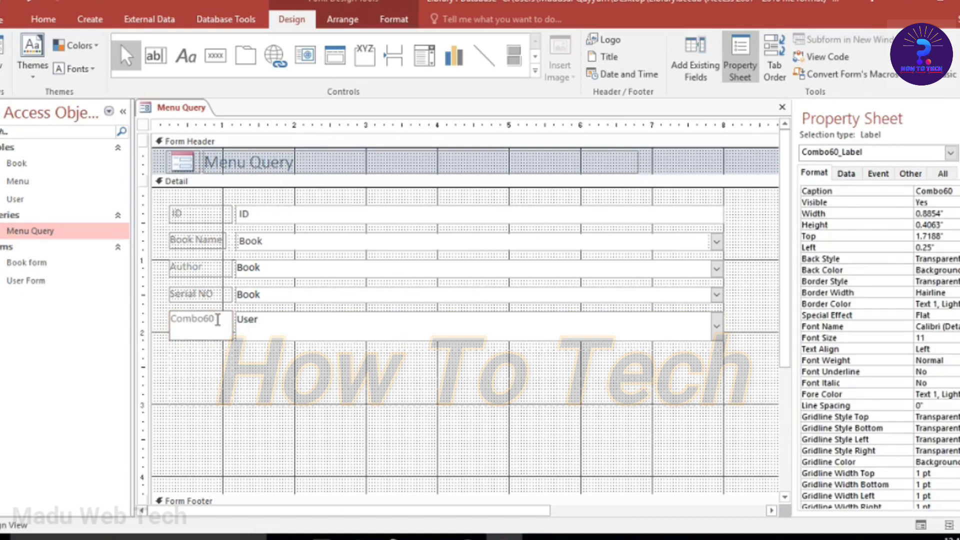
key(ctrl+a)
key(BackSpace)
key(Caps_Lock)
text(U)
key(Caps_Lock)
text(ser)
key(Caps_Lock)
text(R)
key(Caps_Lock)
text(ole)
- Paste the First Name, Last Name and issue date fields back and move them into the layout below User Role
click(260, 358)
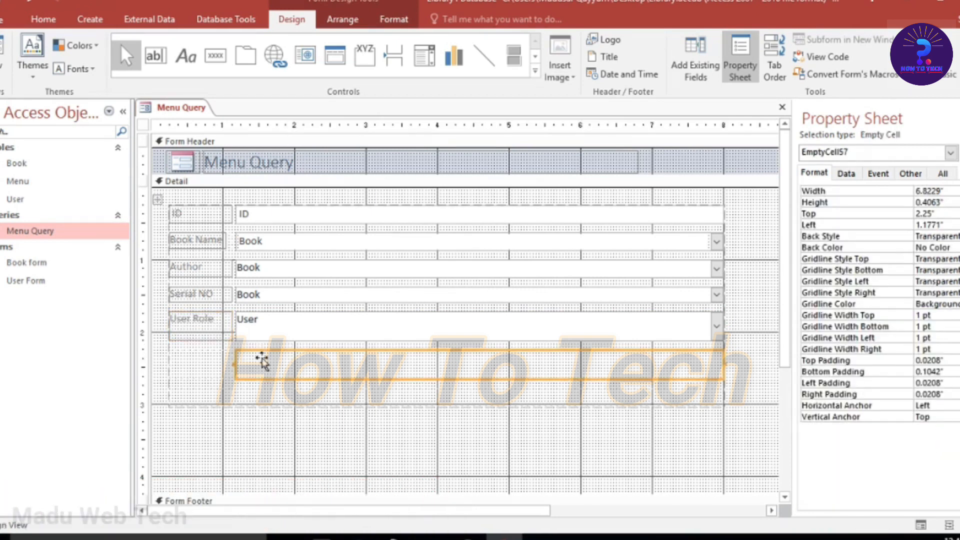
key(ctrl+v)
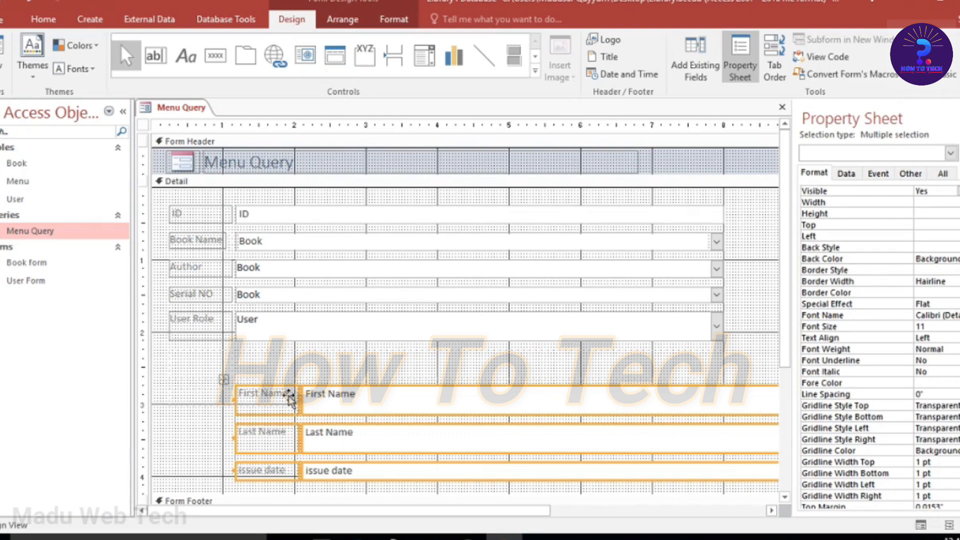
drag(281, 392, 215, 358)
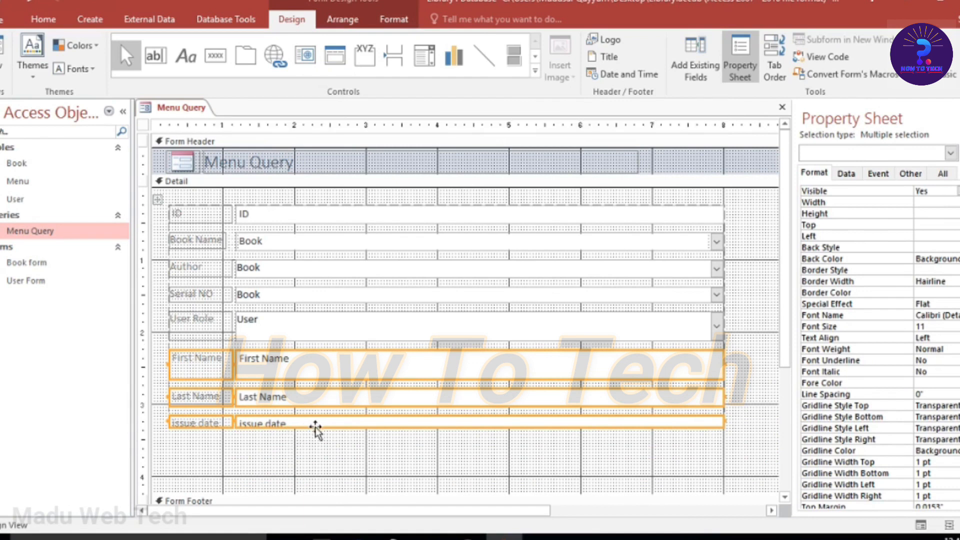
click(325, 452)
click(344, 425)
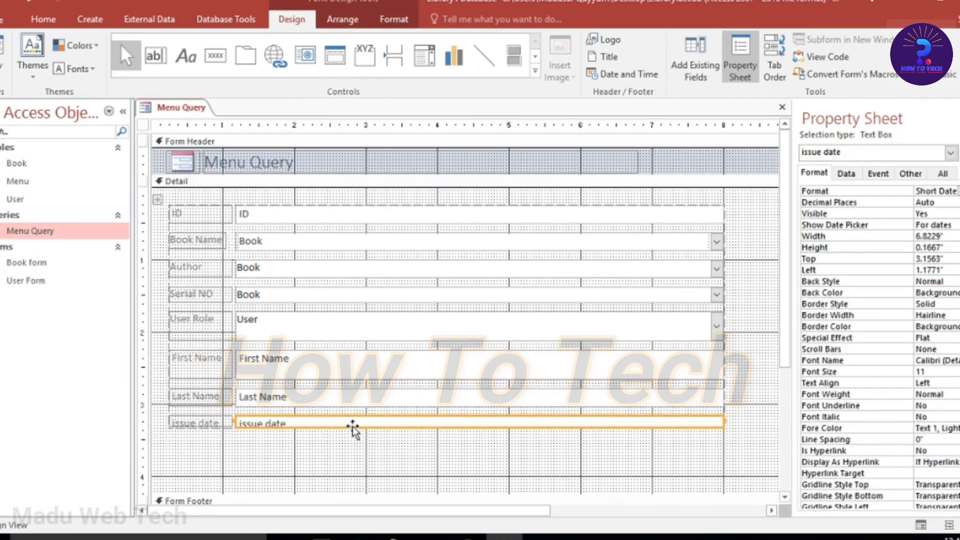
click(352, 426)
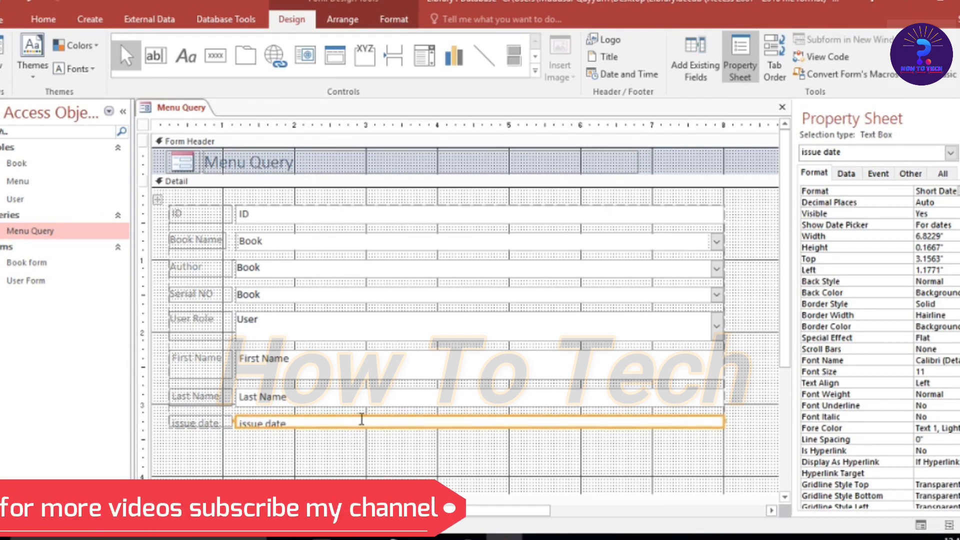
click(263, 441)
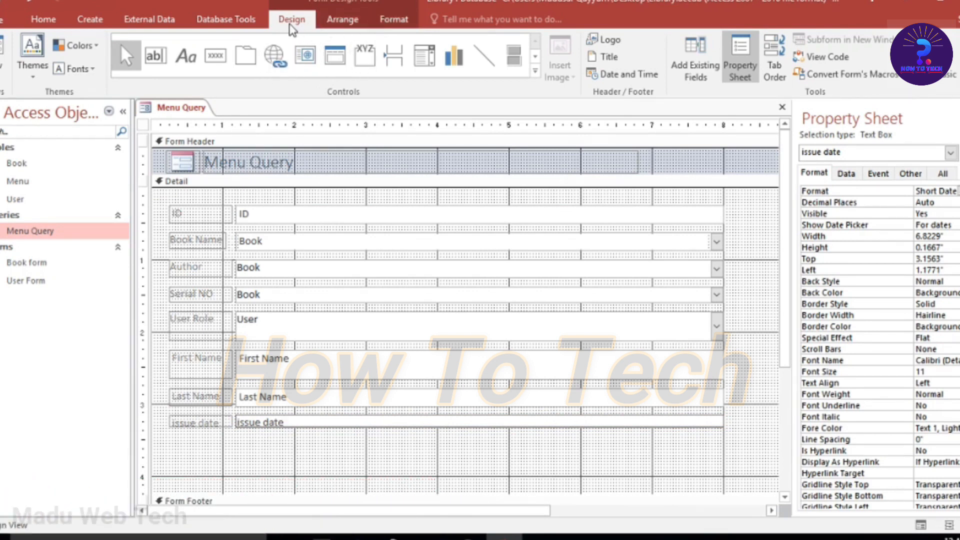
- Add a command button below issue date that performs the Add New Record operation and shows the text Add Record
click(212, 64)
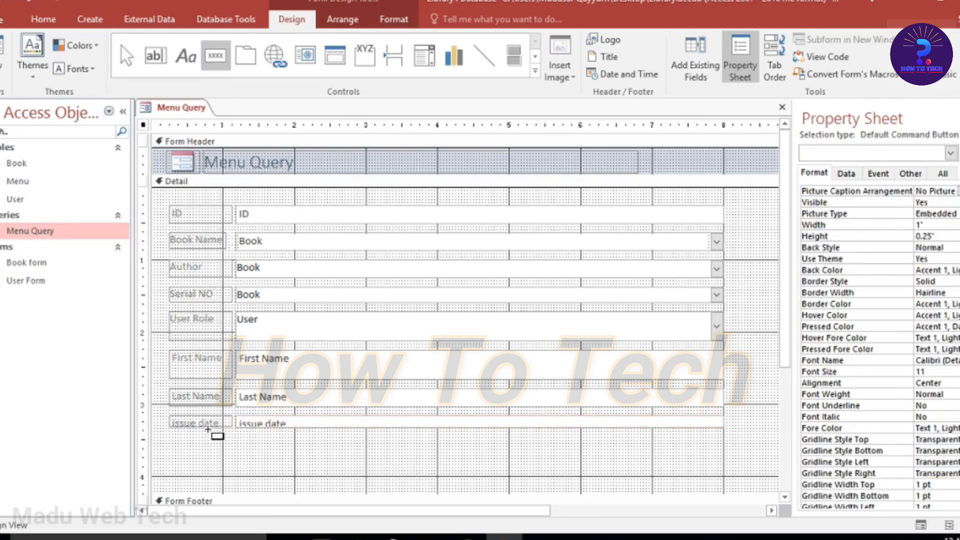
click(180, 451)
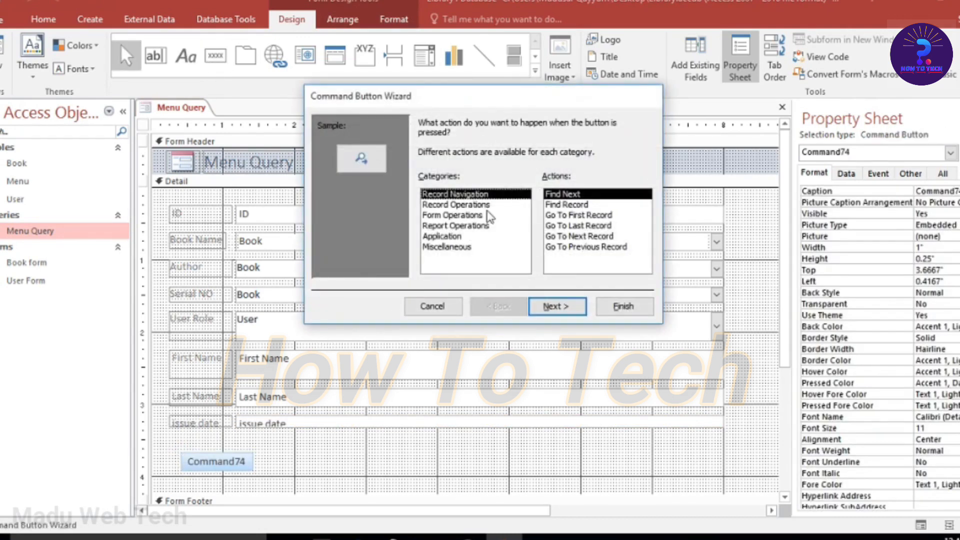
click(468, 207)
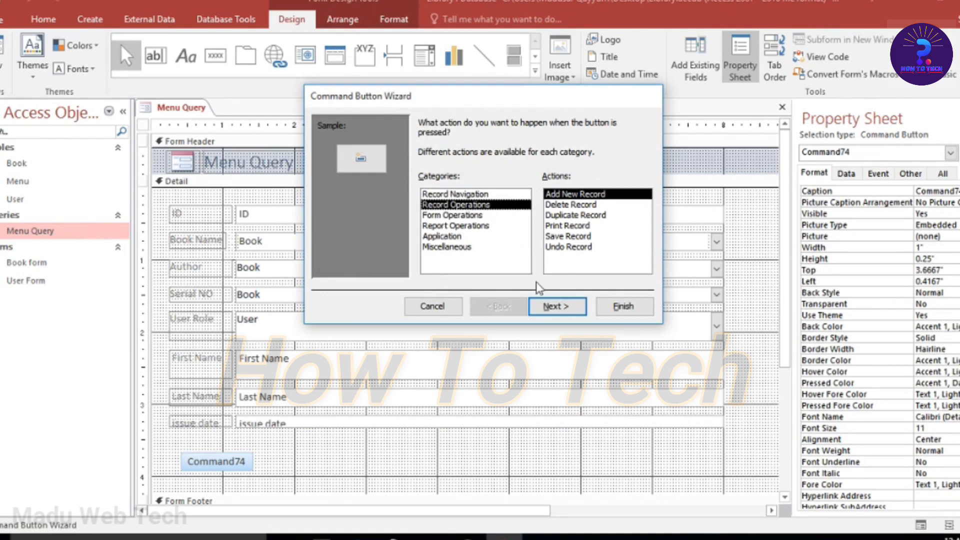
click(554, 306)
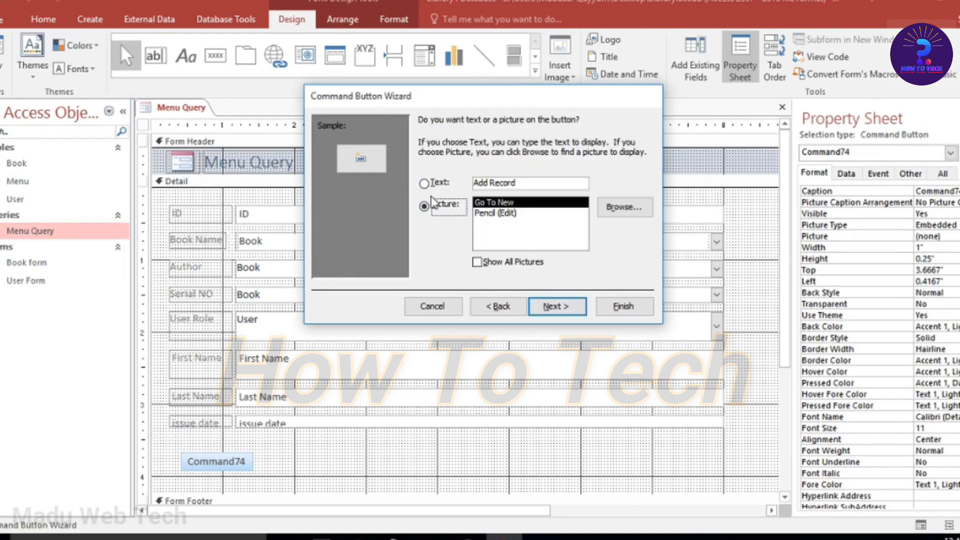
click(425, 184)
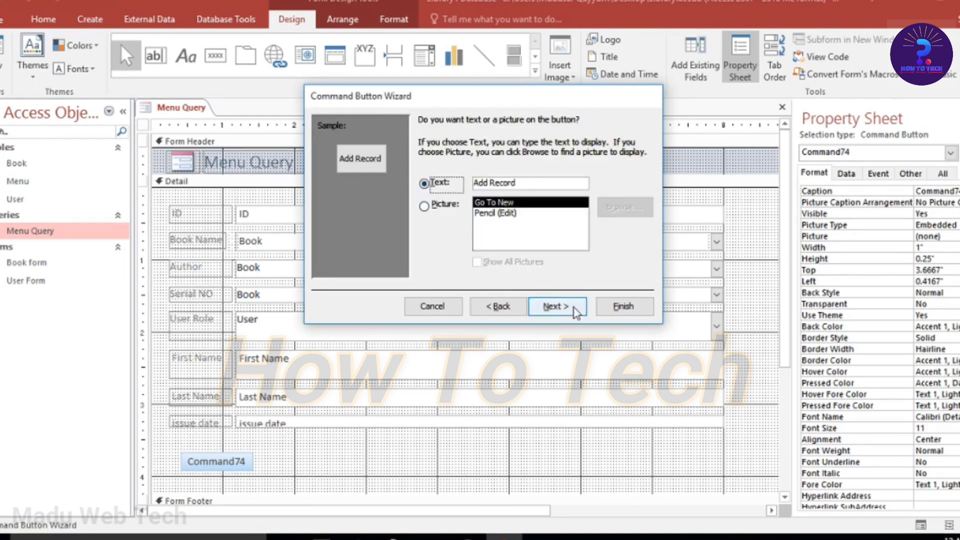
click(554, 306)
click(624, 306)
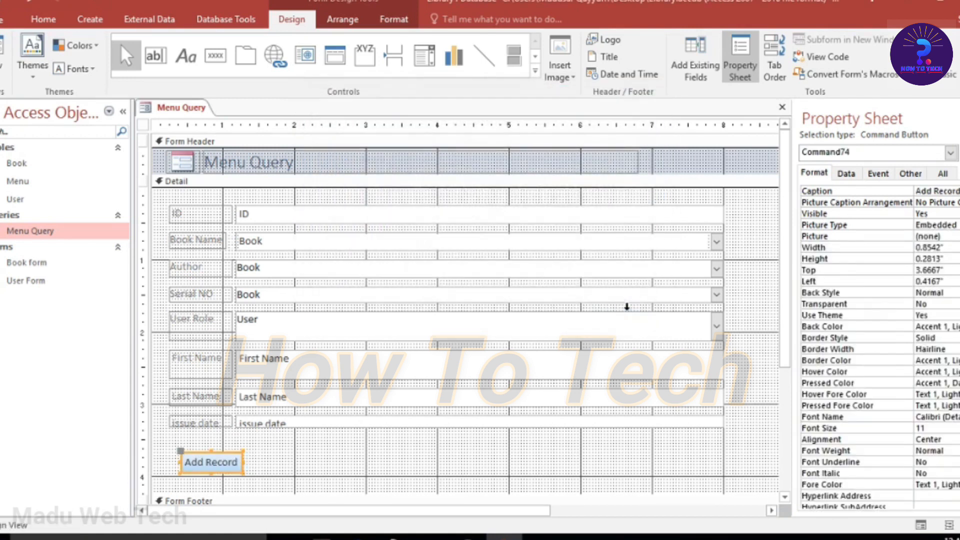
- Save the form under the name Menu Form and close it
right_click(160, 109)
click(189, 121)
click(444, 183)
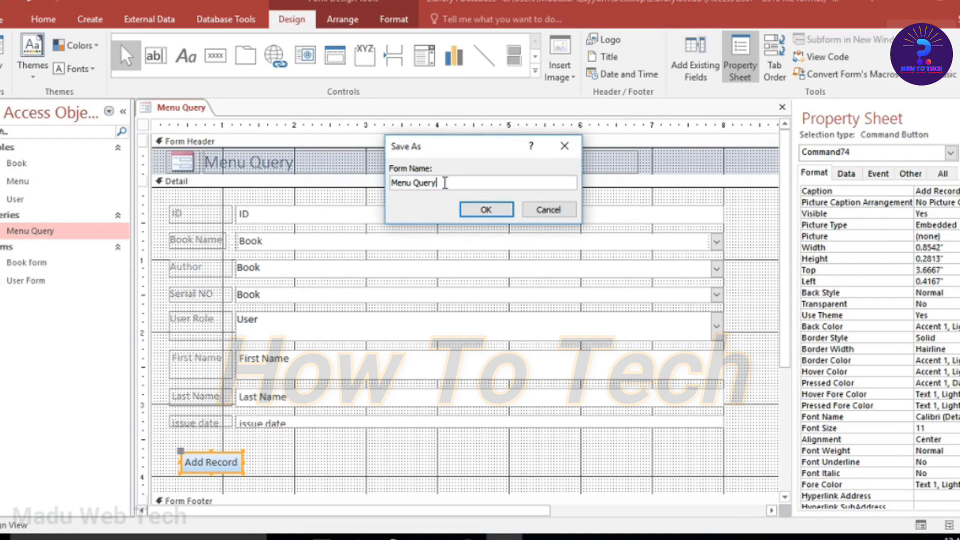
key(BackSpace)
key(BackSpace)
key(BackSpace)
key(BackSpace)
text(Form)
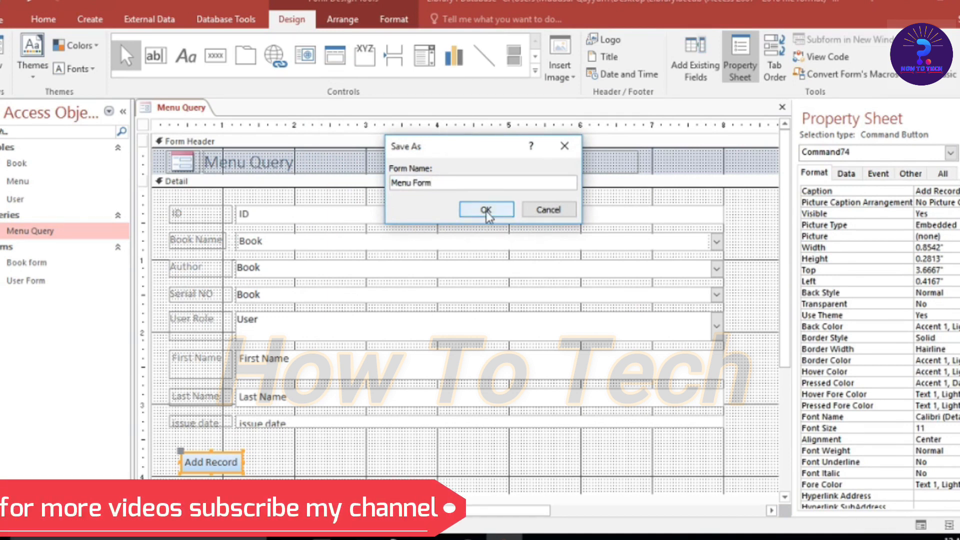
click(492, 211)
right_click(187, 113)
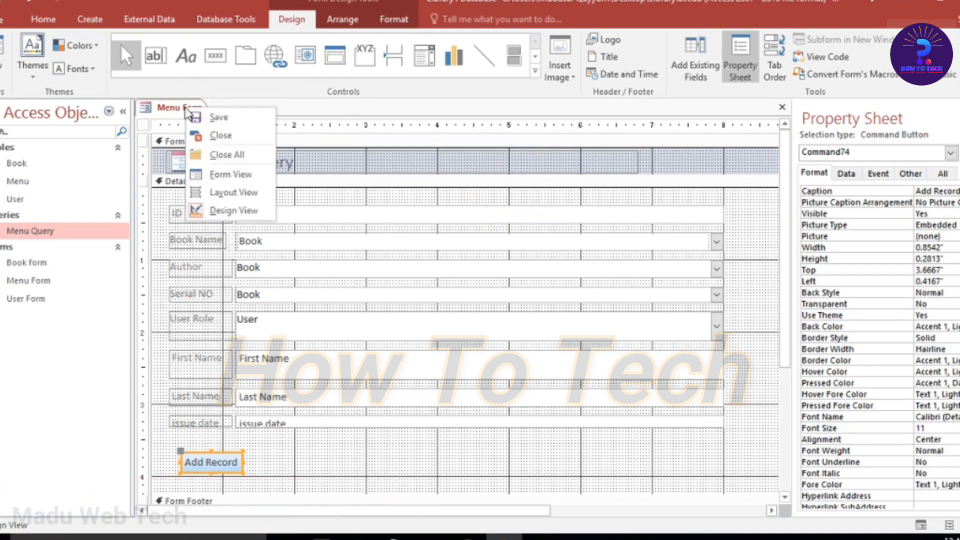
click(215, 133)
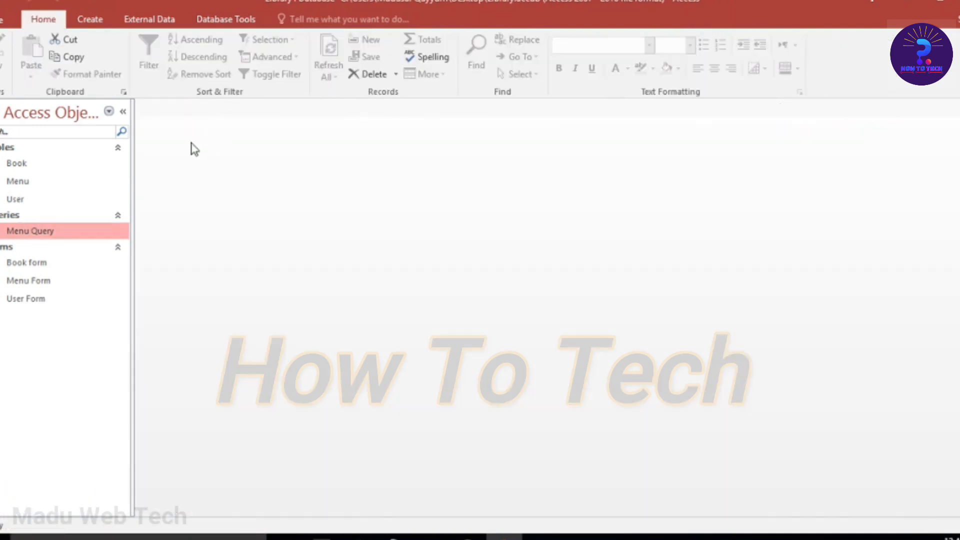
- Start a new report with the Report Wizard based on Menu Query and include its ID field
click(60, 281)
click(78, 234)
click(91, 20)
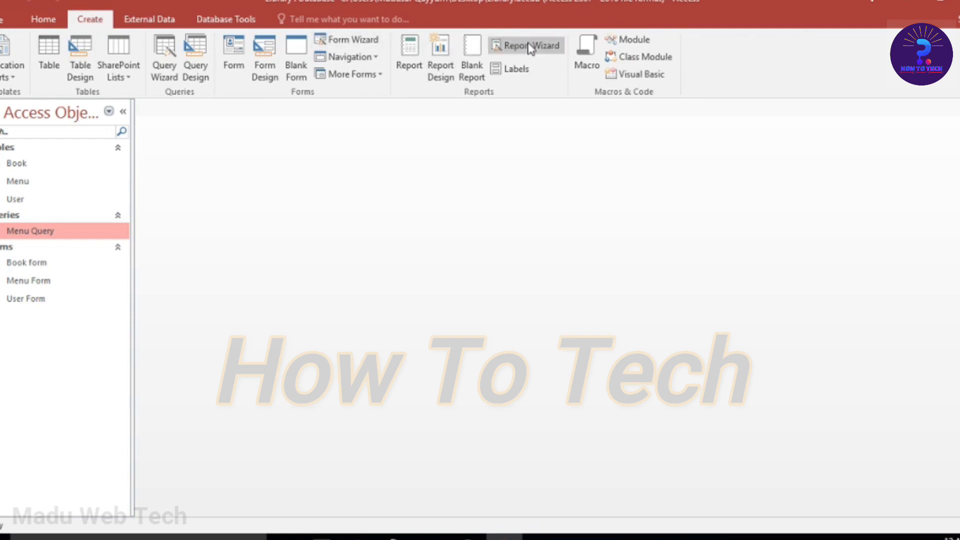
click(544, 49)
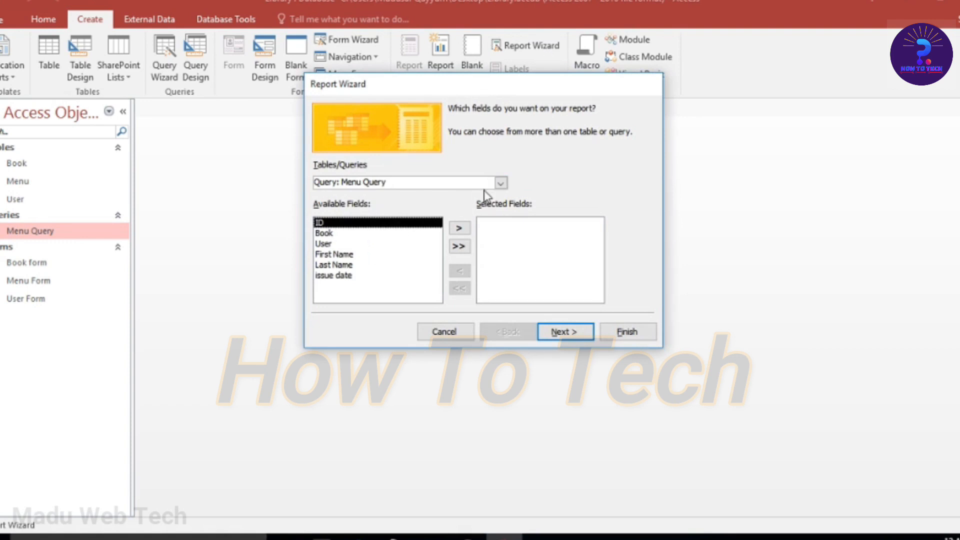
click(459, 228)
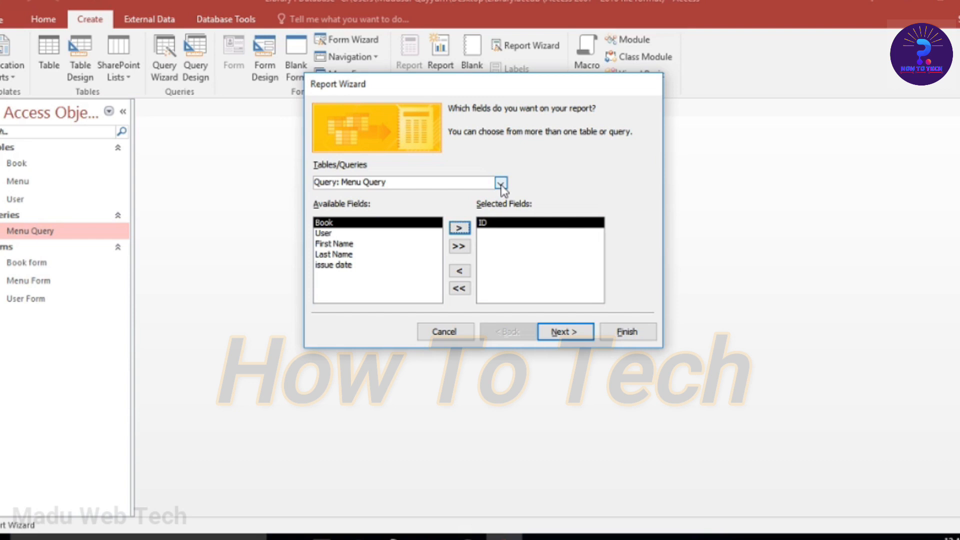
- Add the Book table's Book_Name, Author and Serail_No fields to the report
click(501, 183)
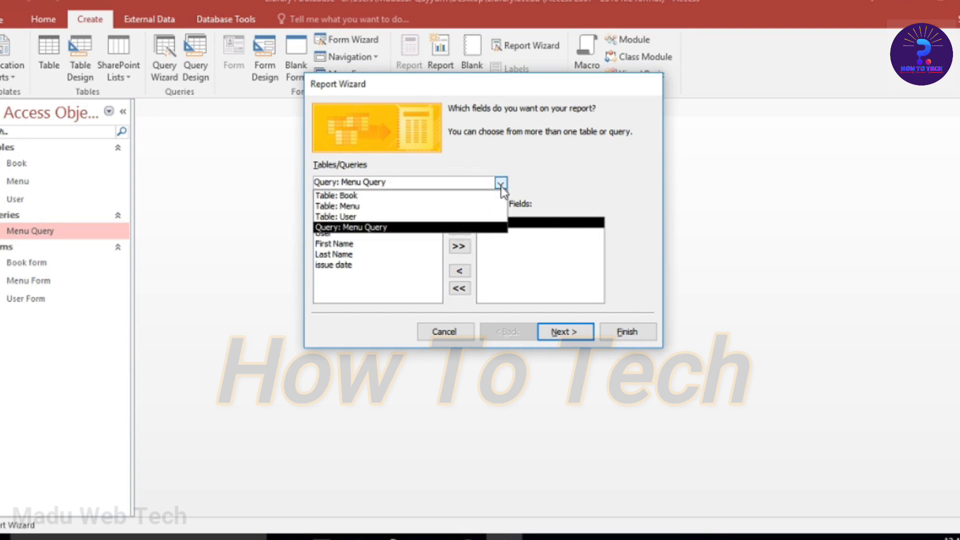
click(346, 196)
click(346, 234)
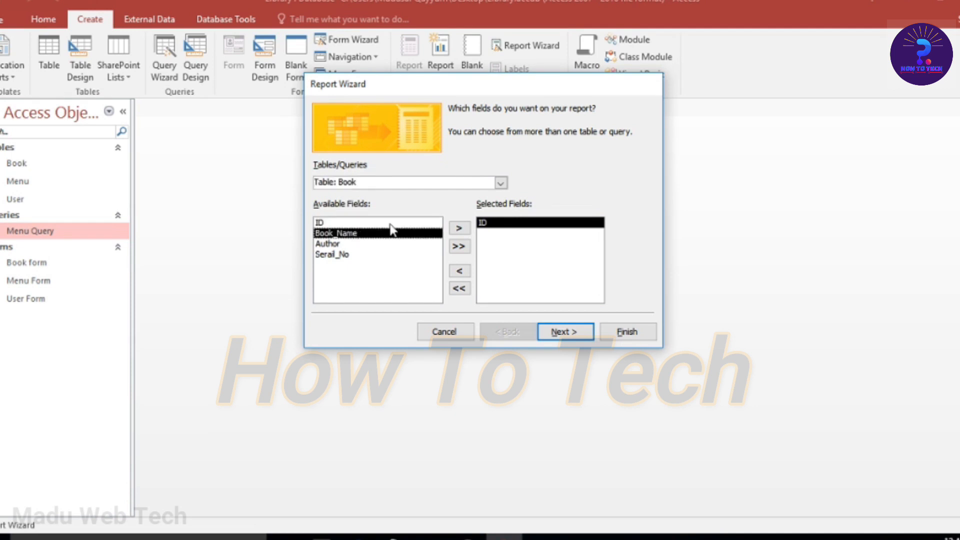
click(458, 228)
click(459, 228)
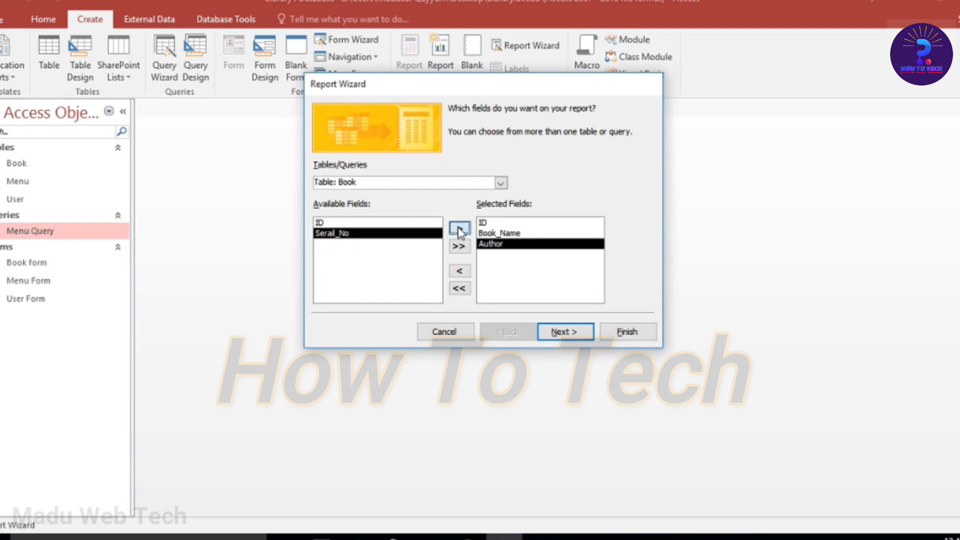
click(459, 229)
- Add the User table's User_Role field to the report's selected fields
click(500, 183)
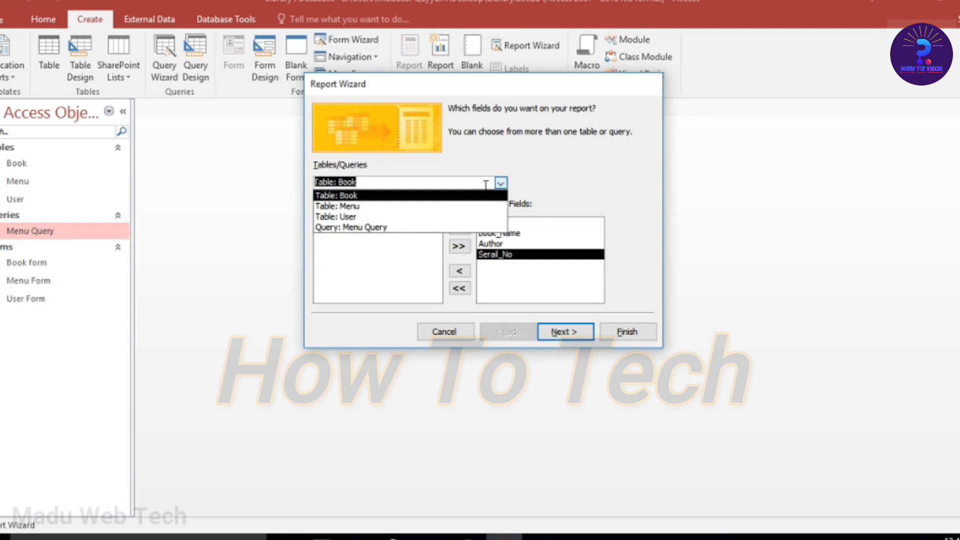
click(345, 217)
click(348, 234)
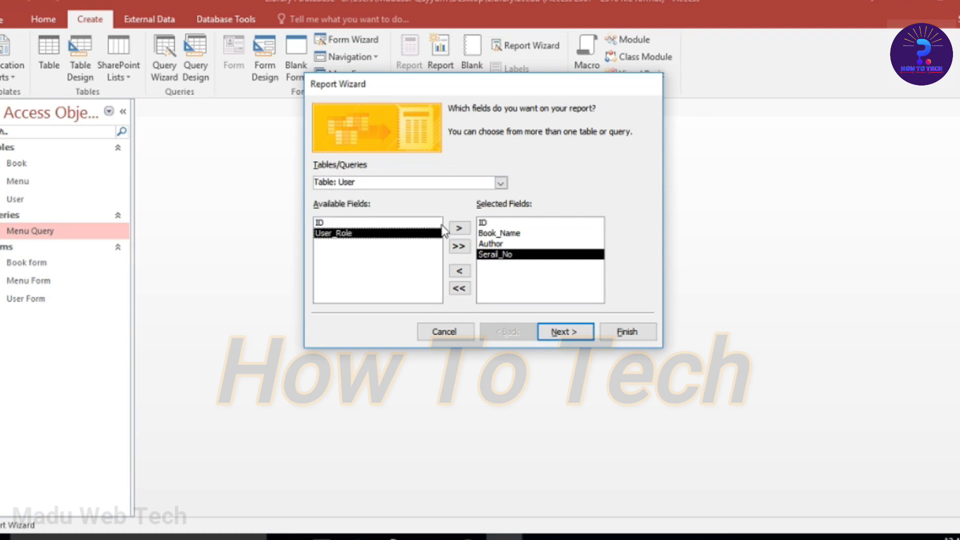
click(459, 228)
- Add the First Name, Last Name and issue date fields from Menu Query to the report
click(500, 183)
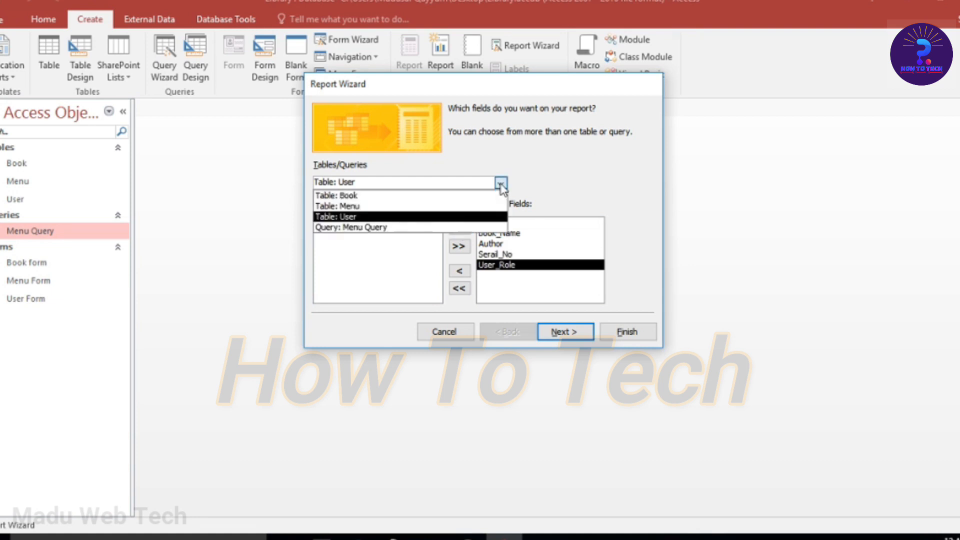
click(366, 228)
click(349, 245)
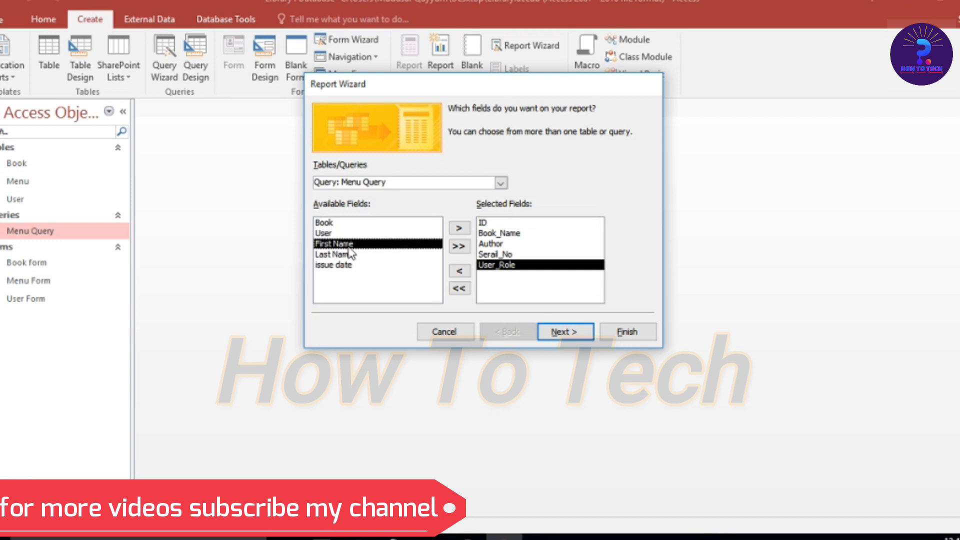
click(459, 229)
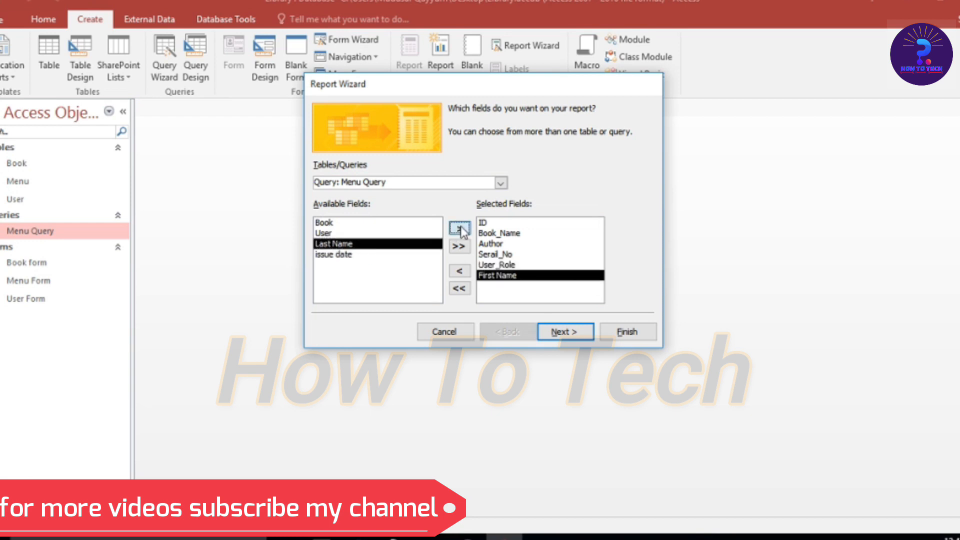
click(459, 229)
click(459, 229)
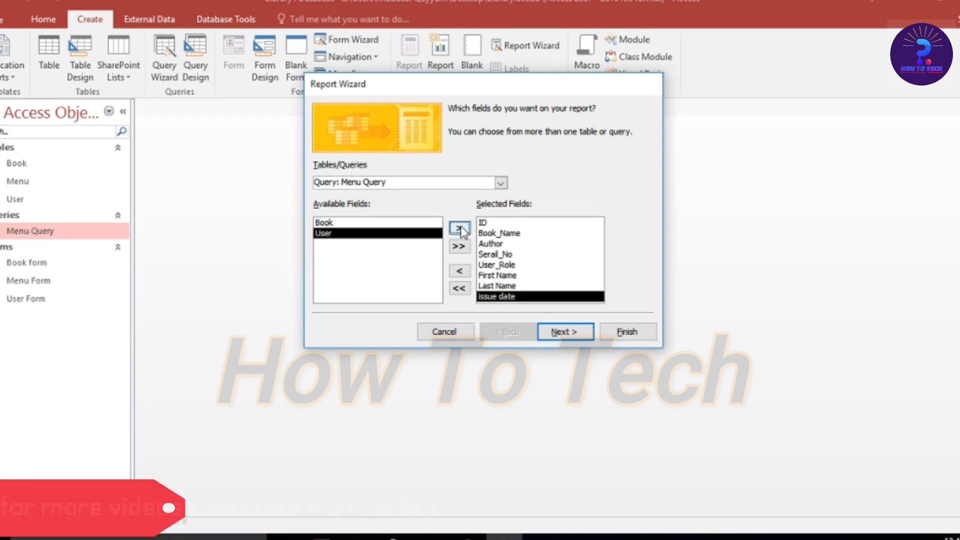
- Accept the field selection and keep the default grouping, advancing the report setup to the sort order options
click(568, 331)
click(569, 331)
click(569, 331)
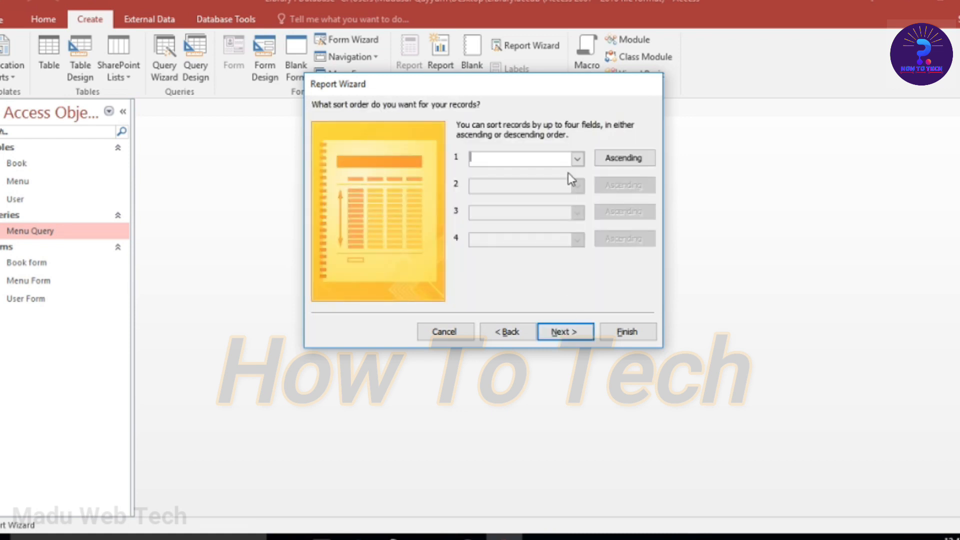
- Sort the report's records in ascending order by ID, Book_Name, Author and Serail_No, and accept the sort order
click(577, 158)
click(506, 190)
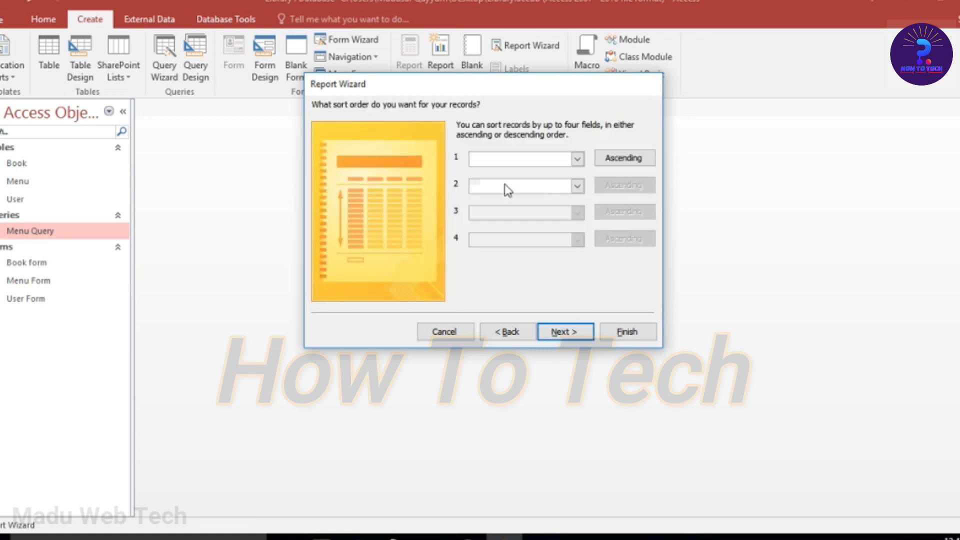
click(577, 186)
click(506, 222)
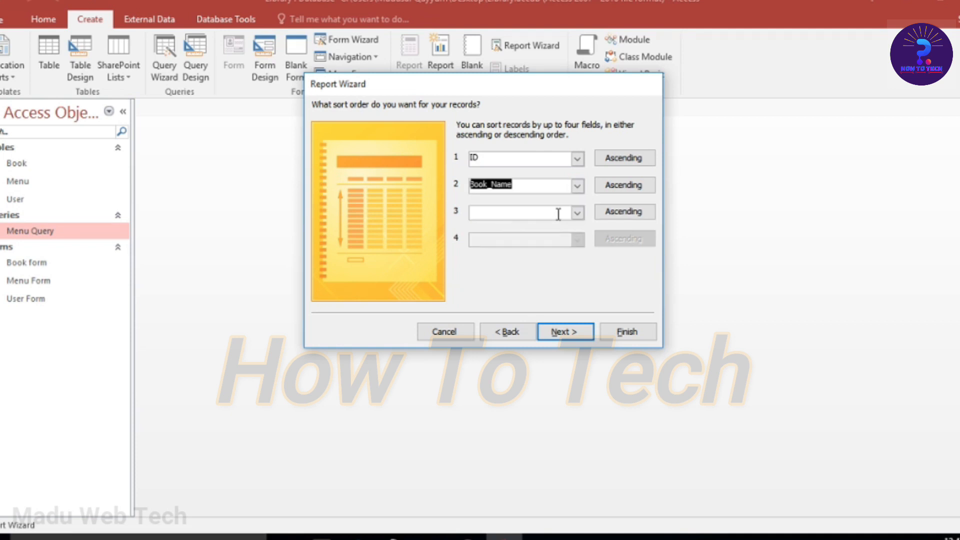
click(578, 212)
click(500, 258)
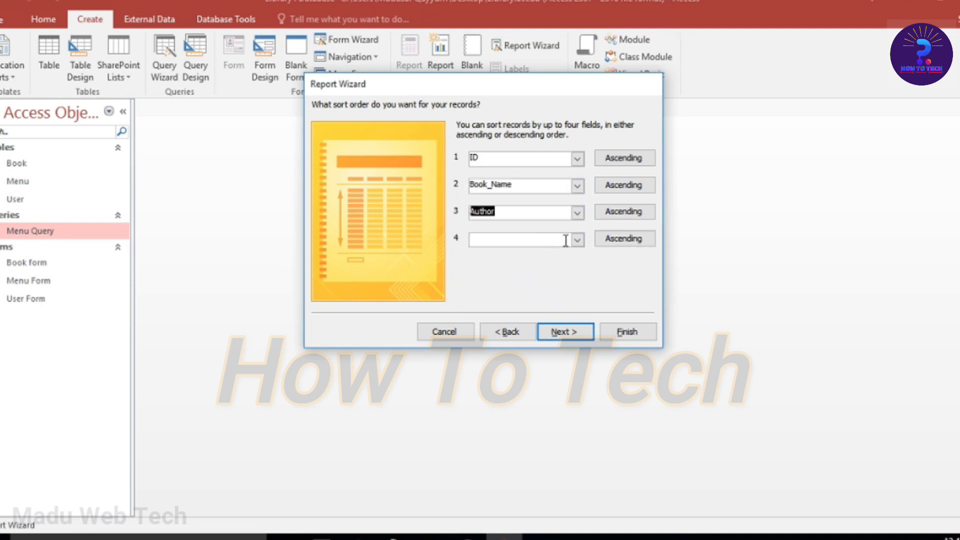
click(577, 240)
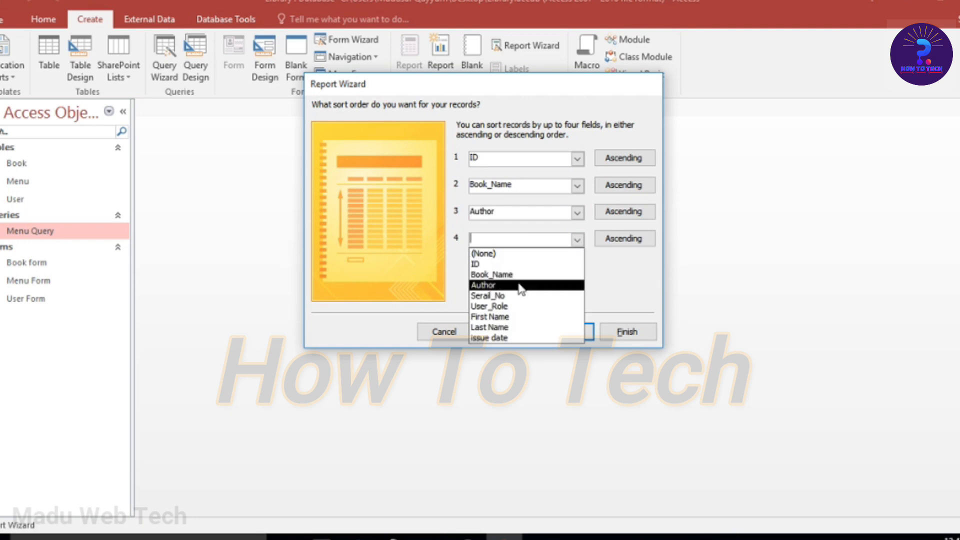
click(503, 296)
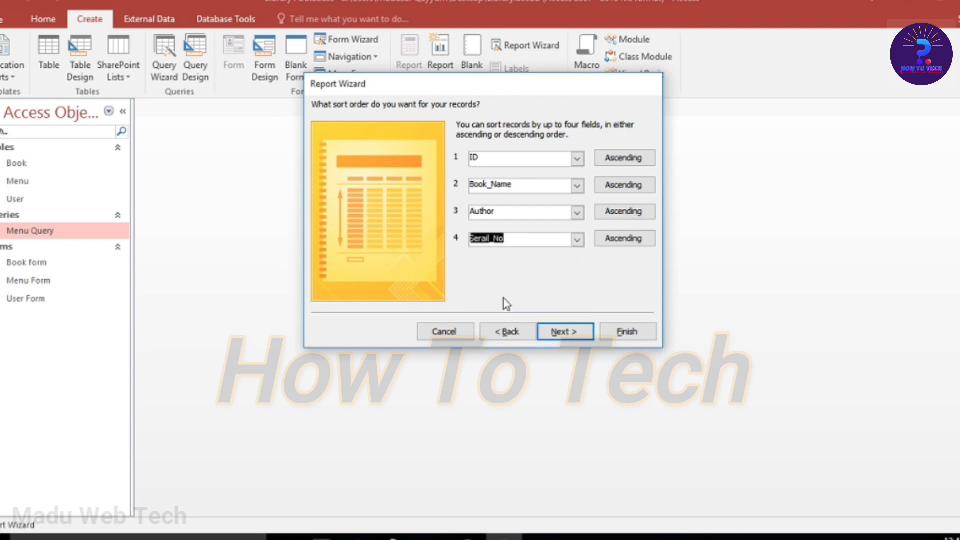
click(566, 332)
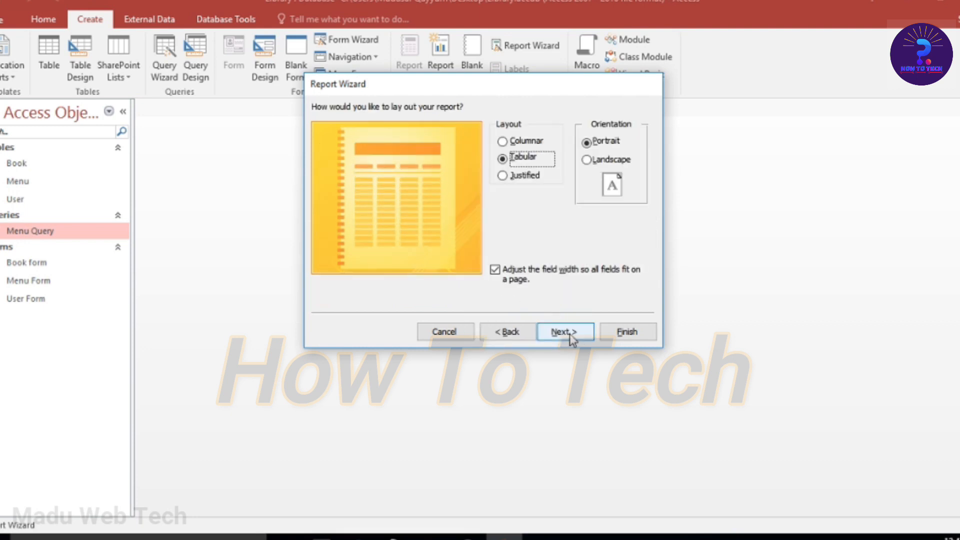
- Set the report's orientation to Landscape and create it with the title Report
click(588, 160)
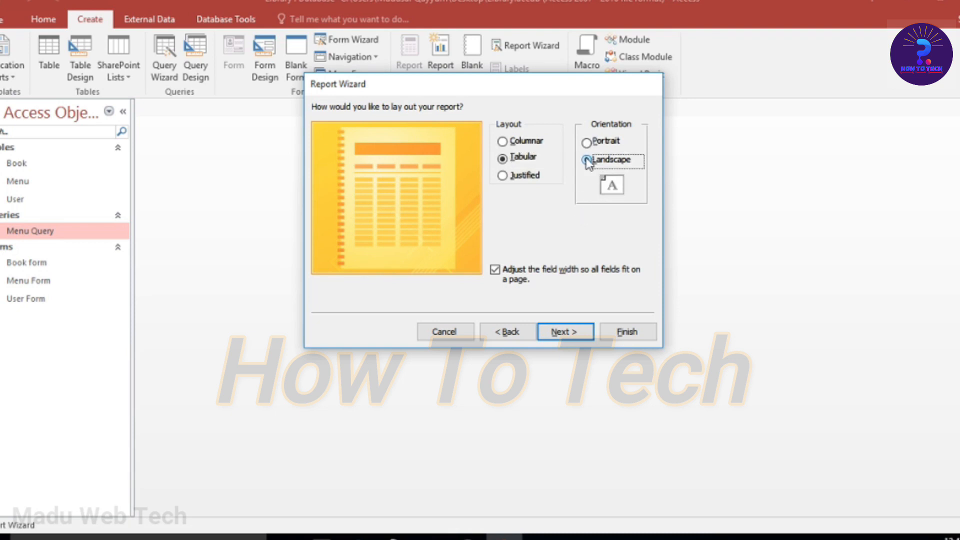
click(567, 329)
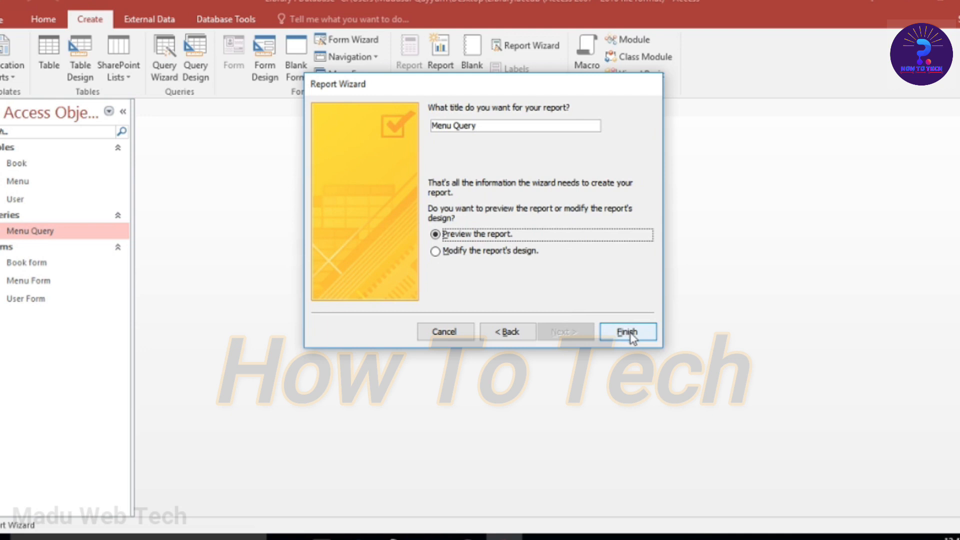
click(478, 125)
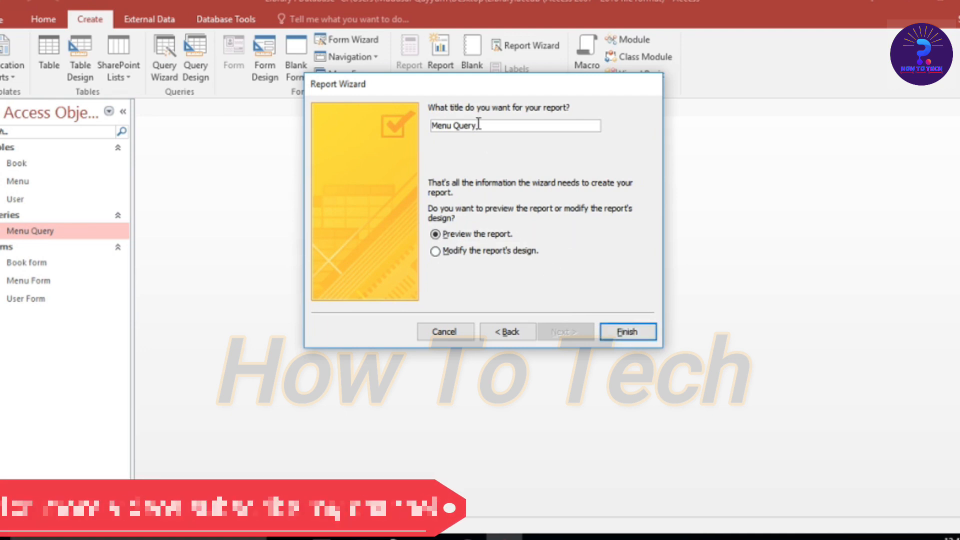
key(BackSpace)
key(BackSpace)
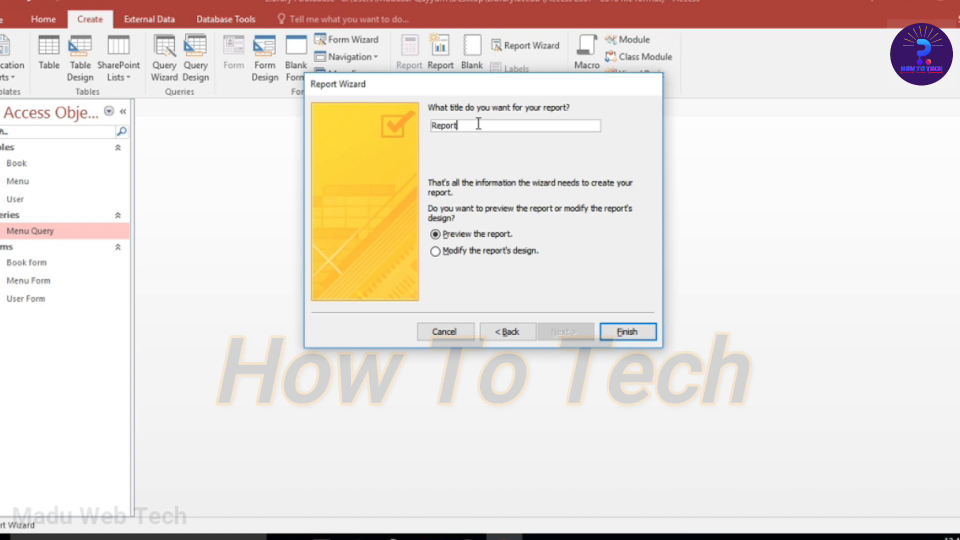
click(626, 331)
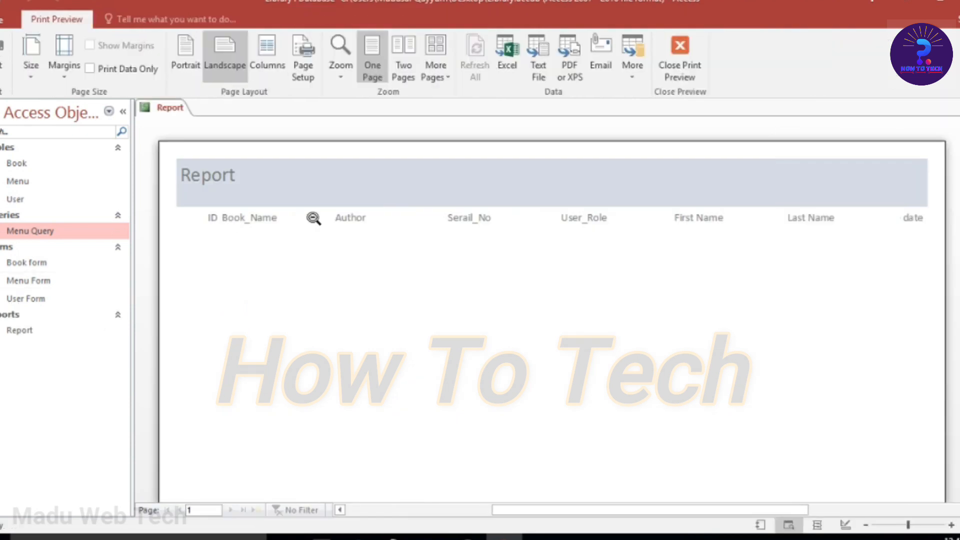
- In the report's Design View, narrow the Book_Name label and field to about 0.96" wide, starting about 1.04" from the left
right_click(166, 106)
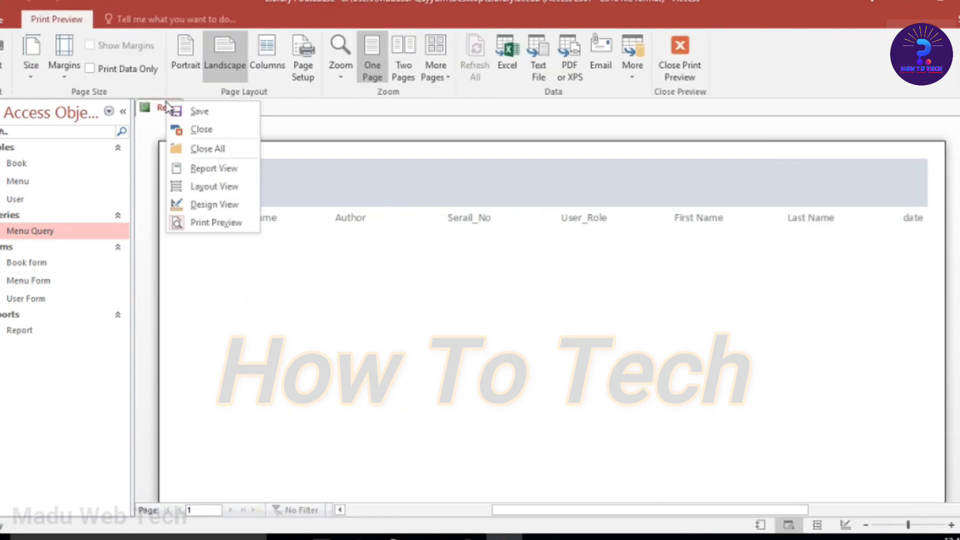
click(214, 205)
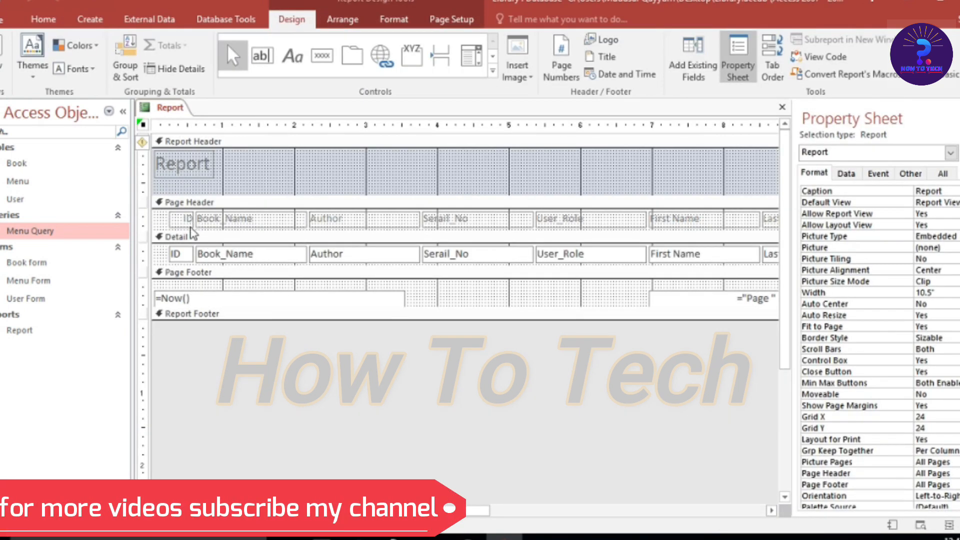
click(234, 228)
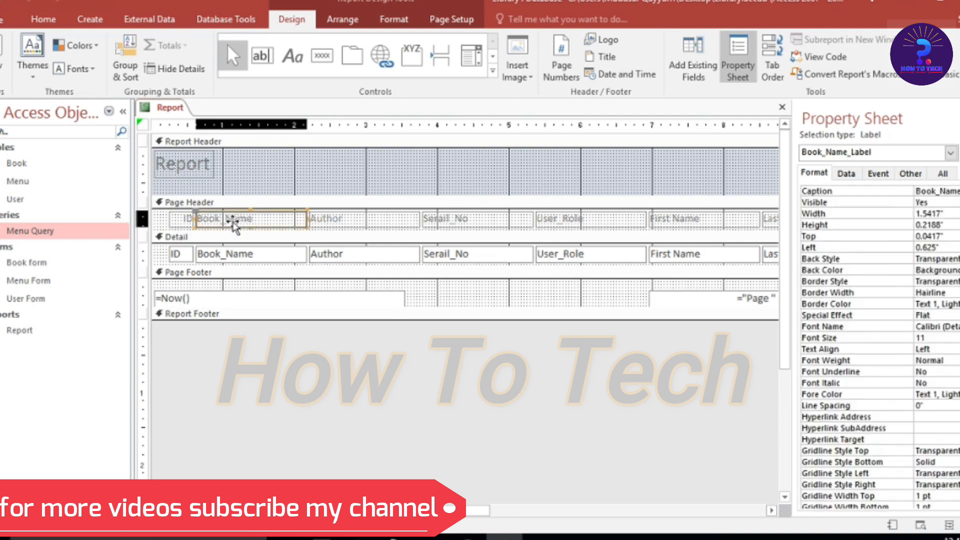
shift+click(242, 253)
drag(195, 218, 225, 218)
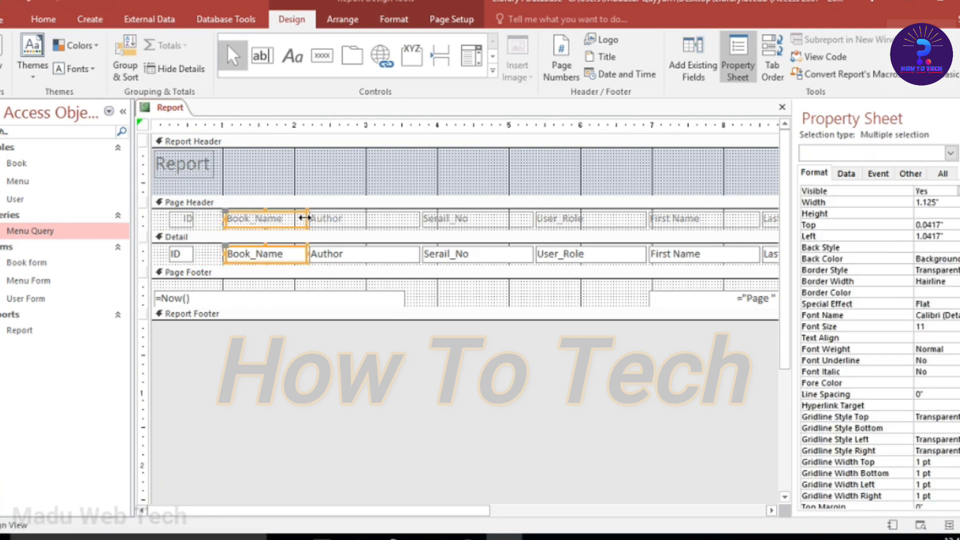
drag(306, 218, 297, 218)
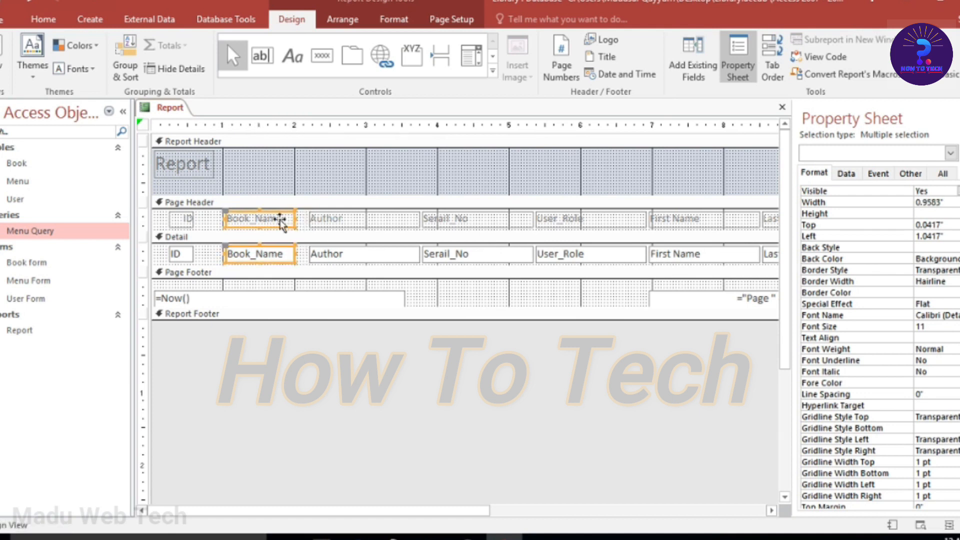
- Narrow the Author label and its detail field together so both end at about the 3" ruler mark
click(331, 218)
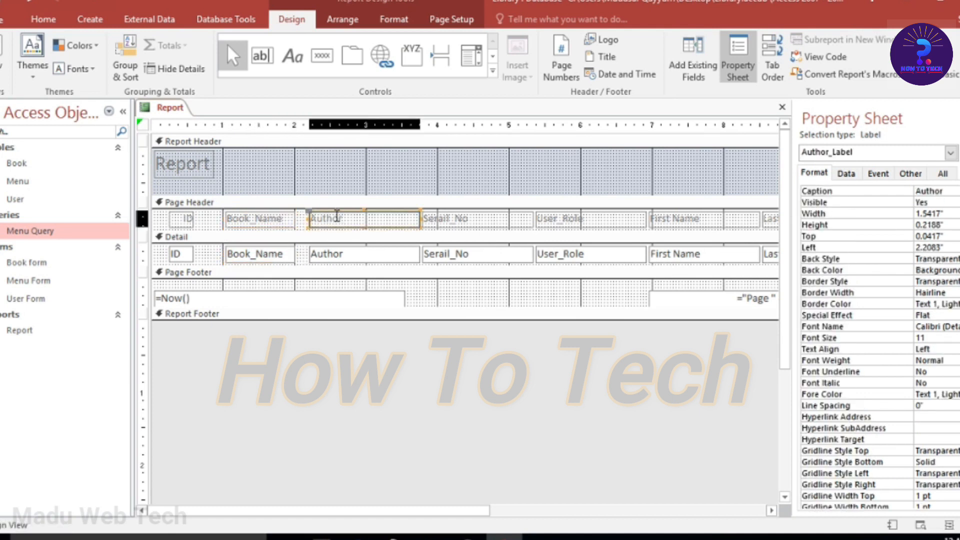
shift+click(345, 256)
drag(420, 219, 368, 224)
- Move the Serail_No label and field beside Author at about 3.21" and narrow both to about 0.79"
click(452, 220)
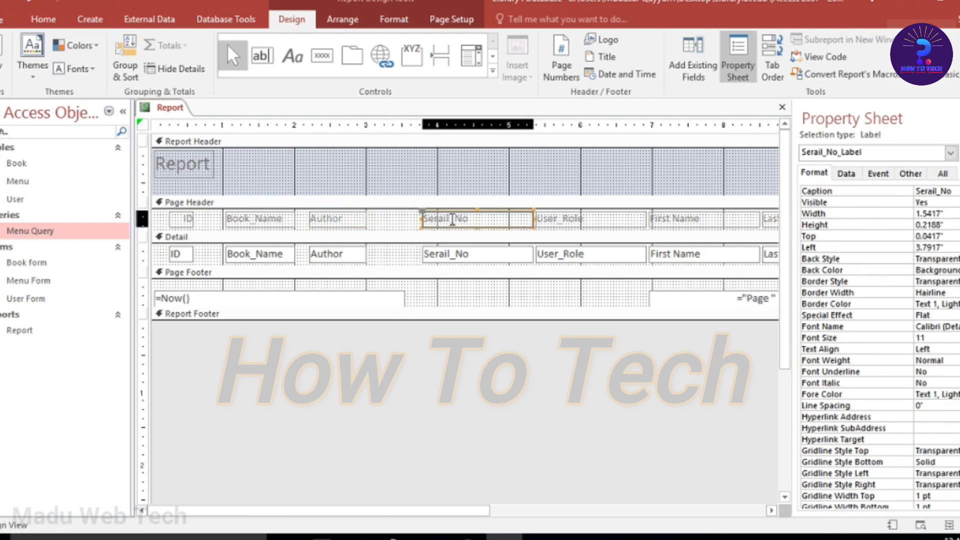
shift+click(463, 256)
drag(463, 256, 421, 255)
drag(491, 219, 439, 221)
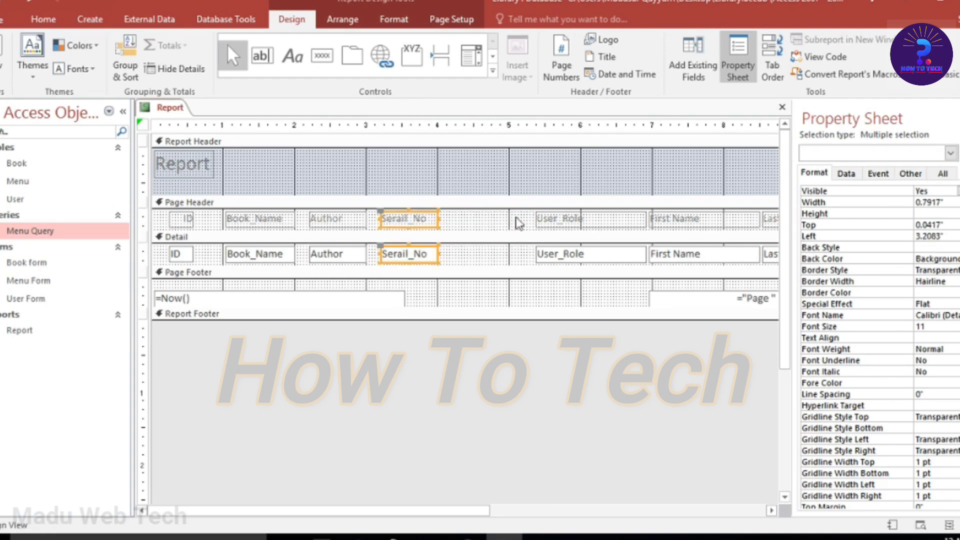
- Move the User_Role label and field beside Serail_No at about 4.17" and narrow both to about 0.83"
click(564, 219)
shift+click(573, 253)
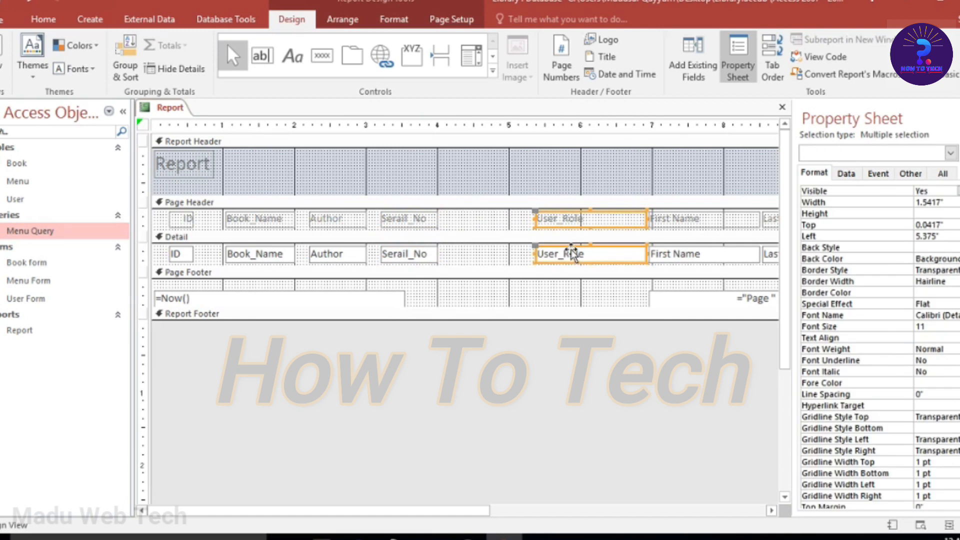
drag(582, 226, 498, 221)
drag(558, 219, 510, 224)
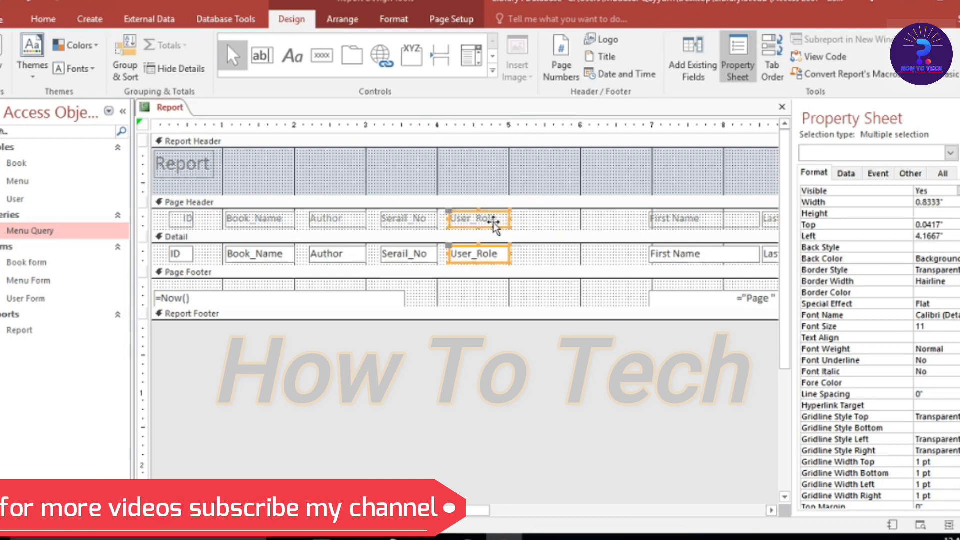
- Move the First Name label and field beside User_Role at about 5.21" and narrow both to end near the 6" ruler mark
click(670, 224)
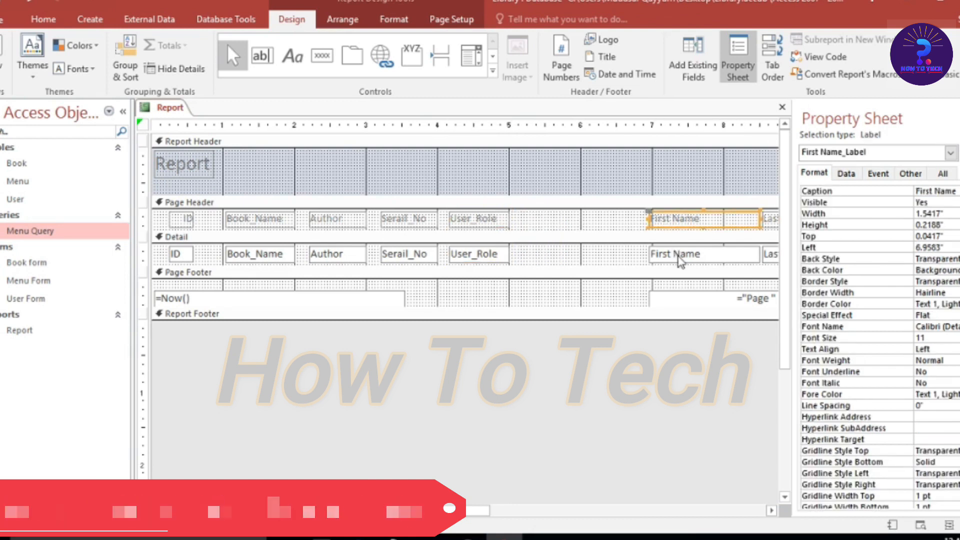
shift+click(679, 254)
drag(681, 258, 562, 253)
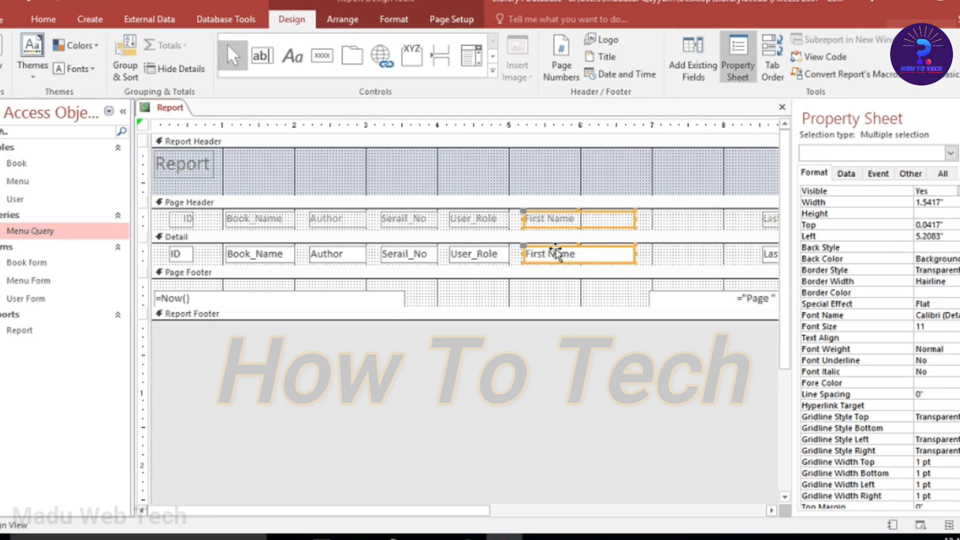
drag(636, 223, 582, 222)
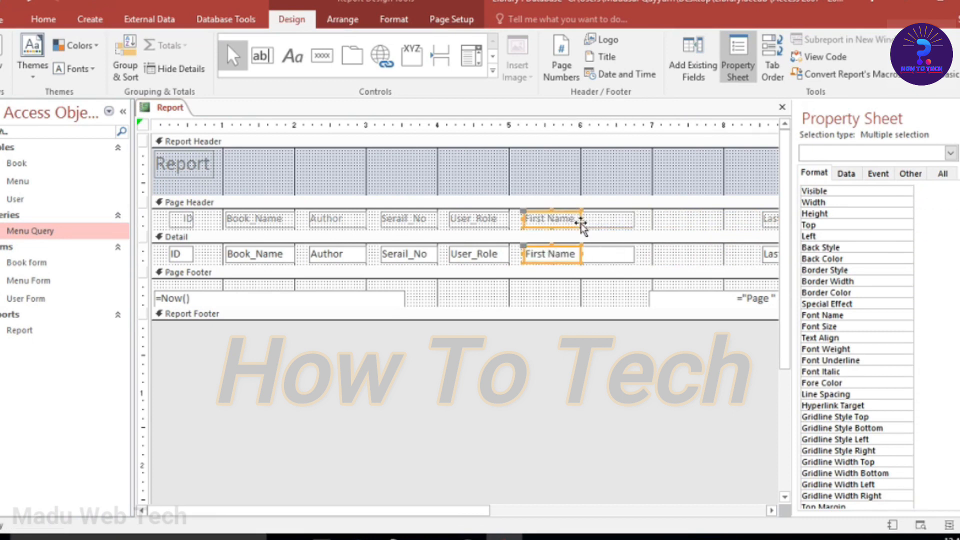
- Move the Last Name label and field beside First Name at about 6.21" and narrow both to about 0.79"
click(768, 219)
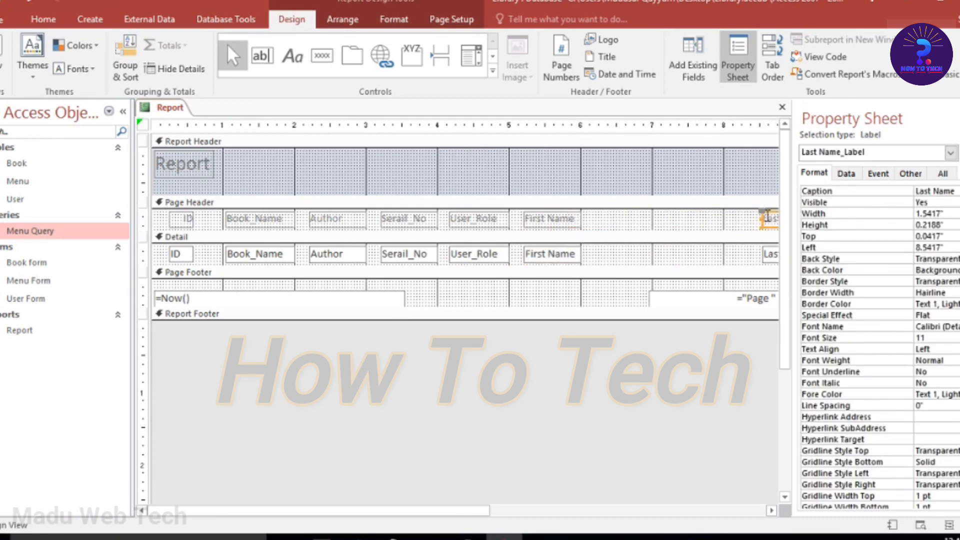
shift+click(771, 256)
drag(646, 255, 600, 254)
drag(684, 218, 655, 222)
- Move the issue date label and field beside Last Name at about 7.29" and widen both to about 0.71"
click(772, 510)
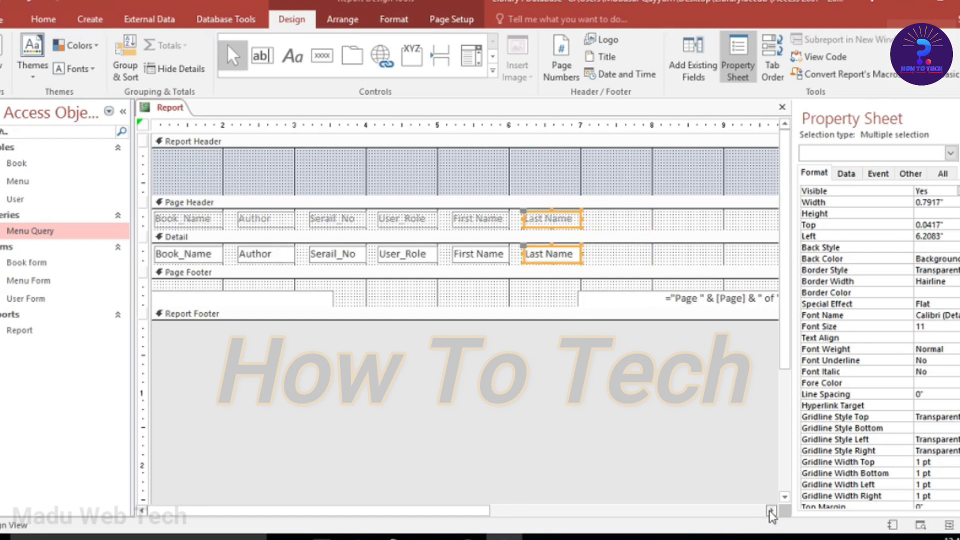
click(771, 510)
click(771, 511)
click(669, 219)
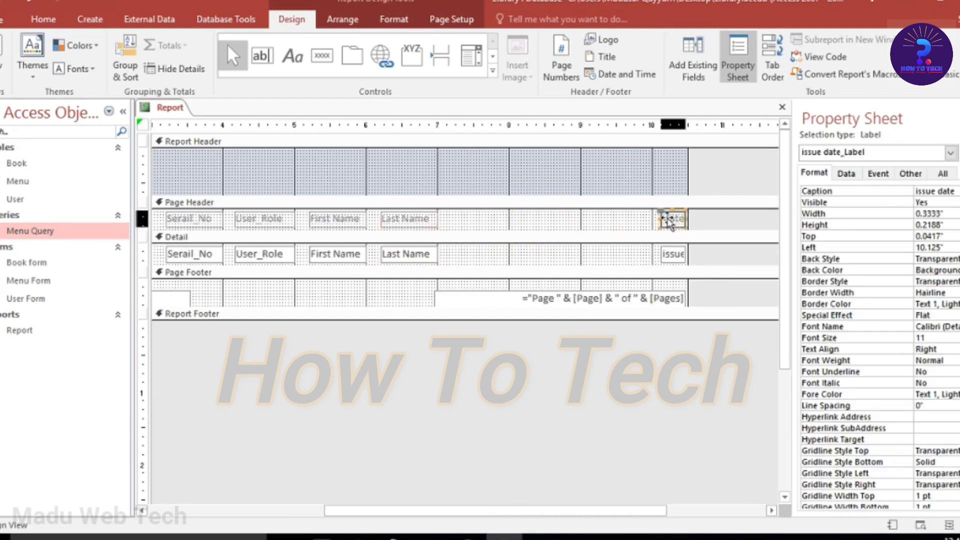
shift+click(670, 252)
drag(670, 253, 510, 218)
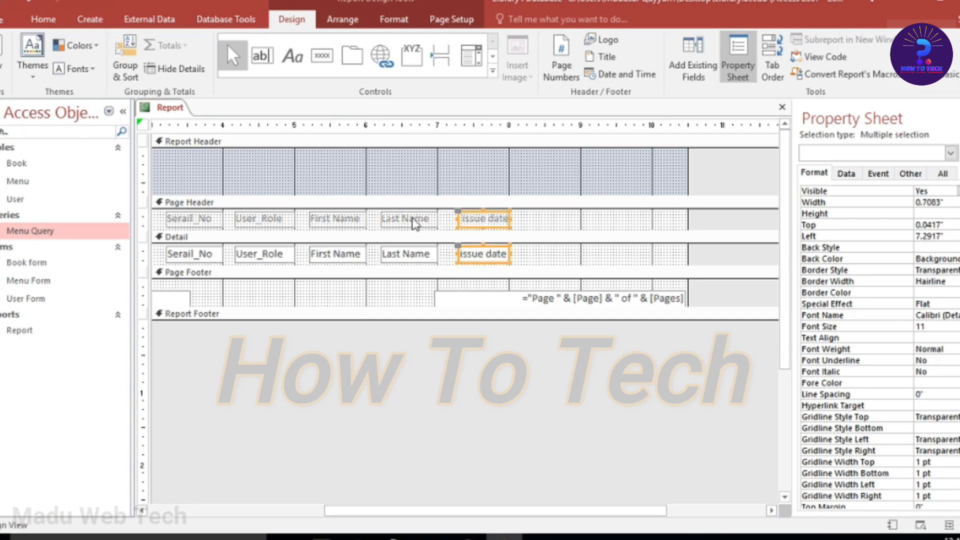
- Format the issue date label in the page header as bold with font size 12
click(464, 218)
double_click(464, 218)
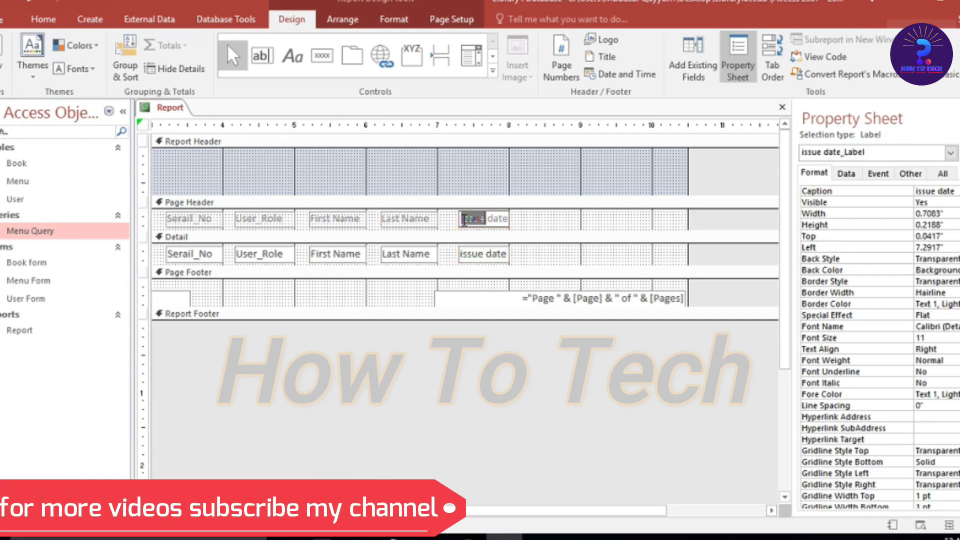
click(464, 220)
drag(461, 219, 538, 219)
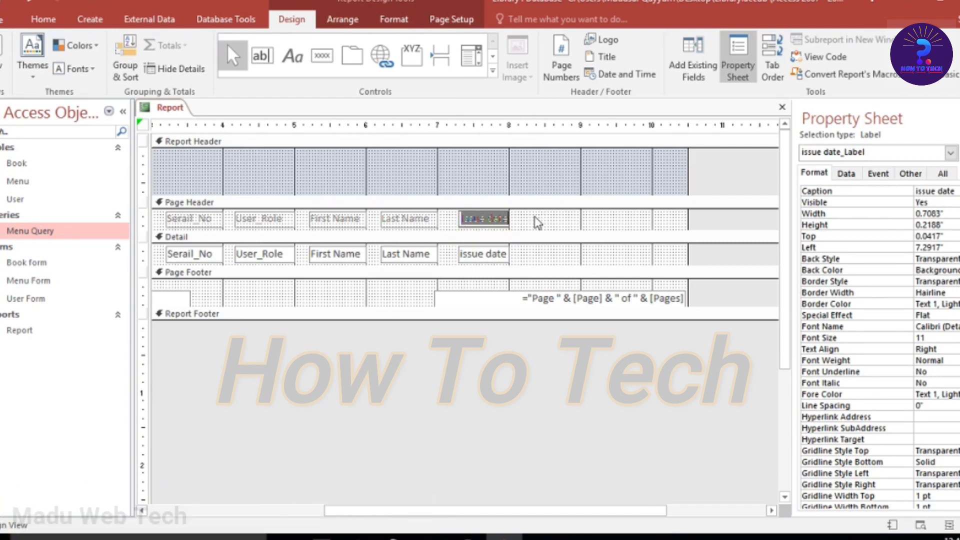
click(393, 19)
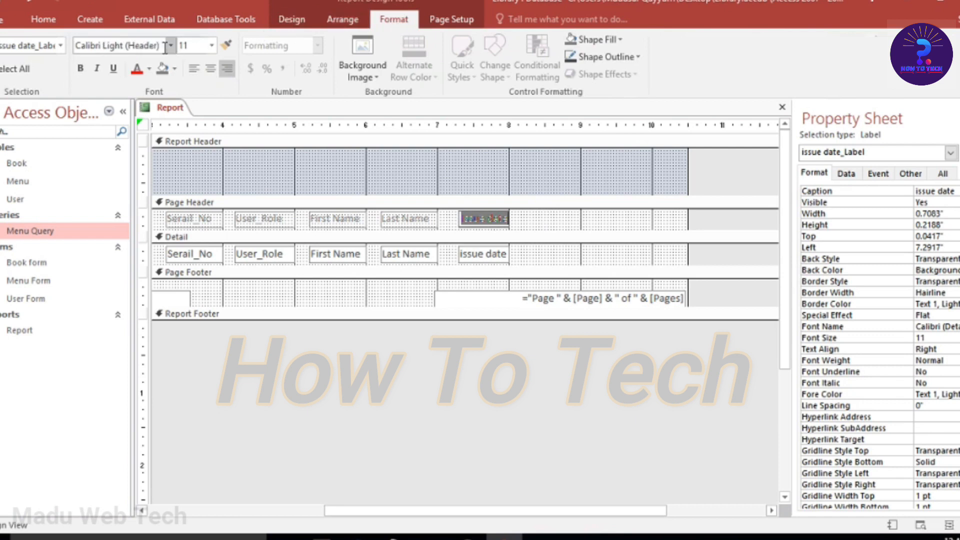
click(212, 45)
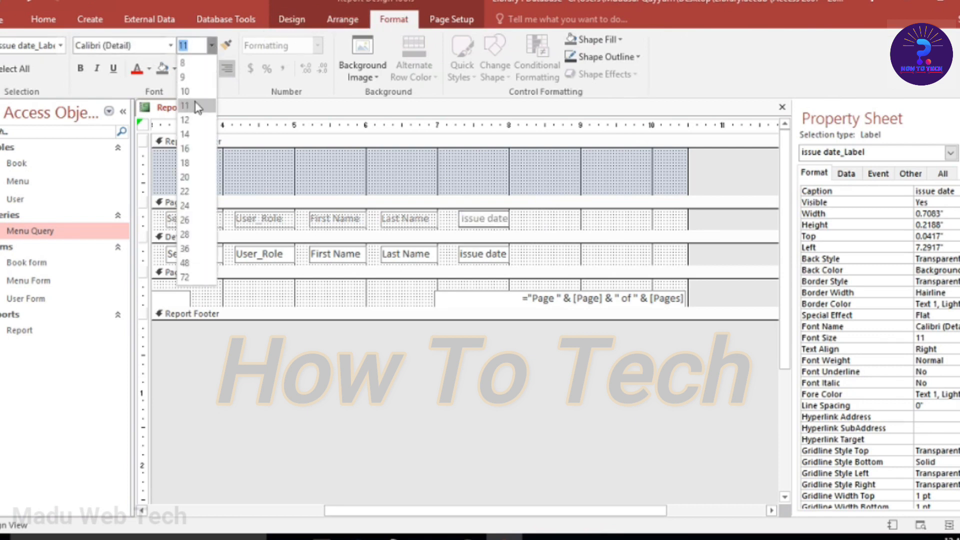
click(192, 121)
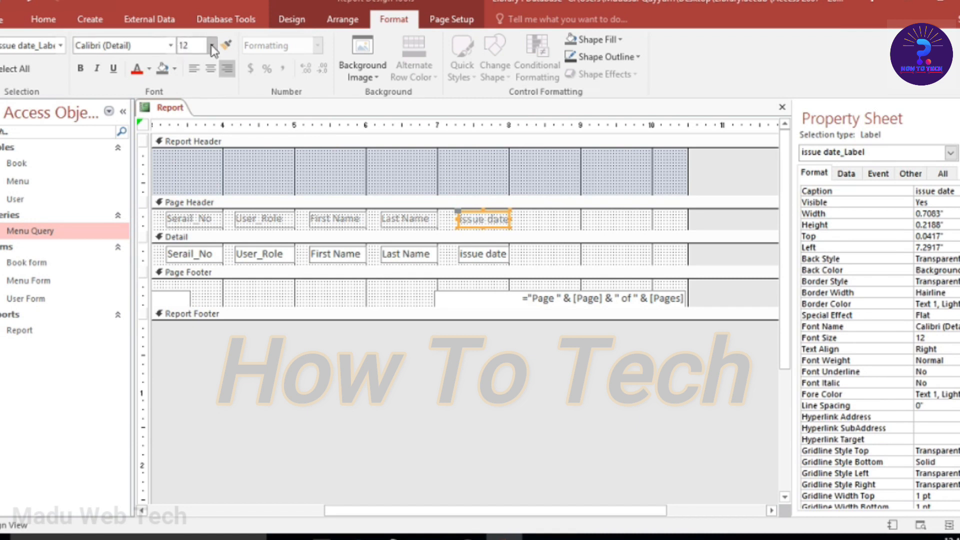
click(89, 71)
- Format the Last Name label in the page header as bold with font size 12
click(408, 220)
double_click(405, 219)
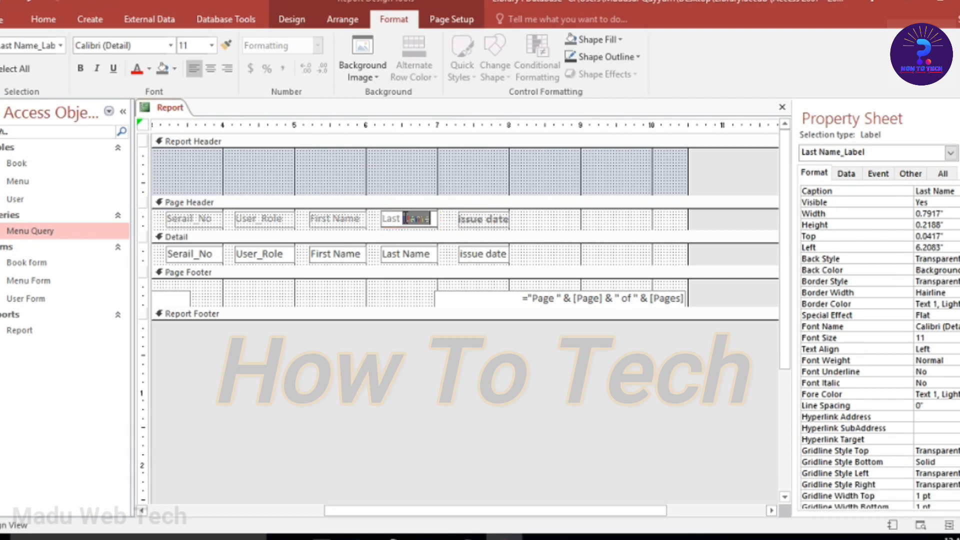
click(386, 220)
drag(382, 218, 465, 220)
click(212, 45)
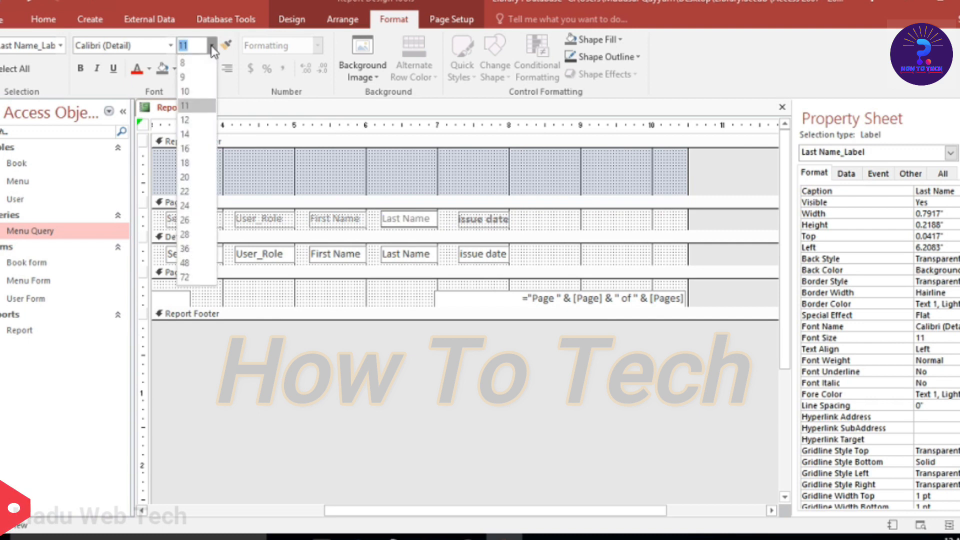
click(190, 121)
click(80, 68)
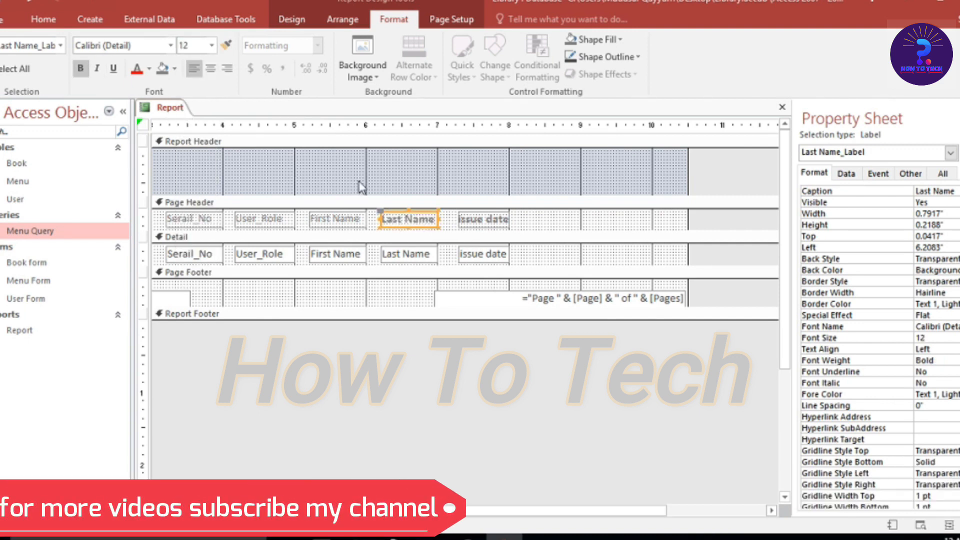
- Format the First Name label in the page header as bold with font size 12
click(364, 220)
click(364, 219)
drag(364, 219, 278, 215)
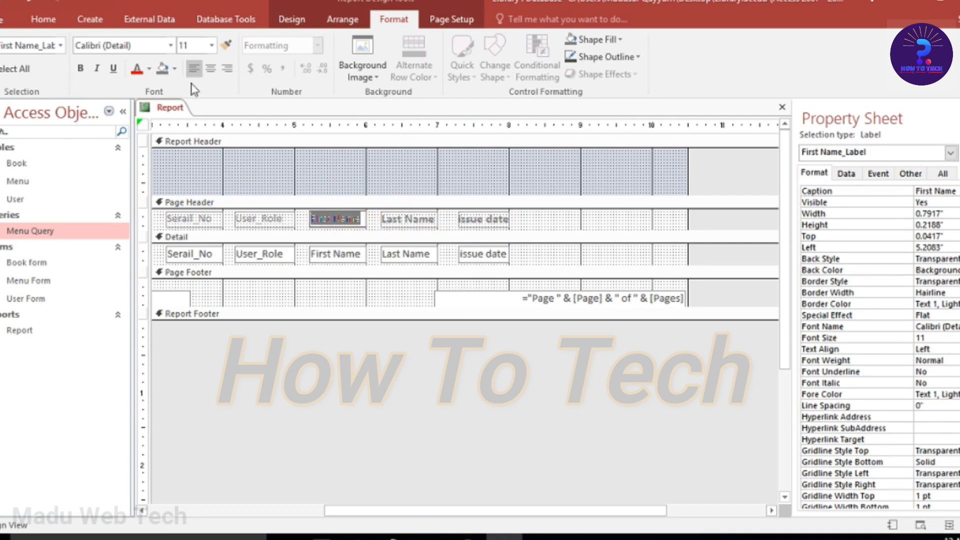
click(211, 45)
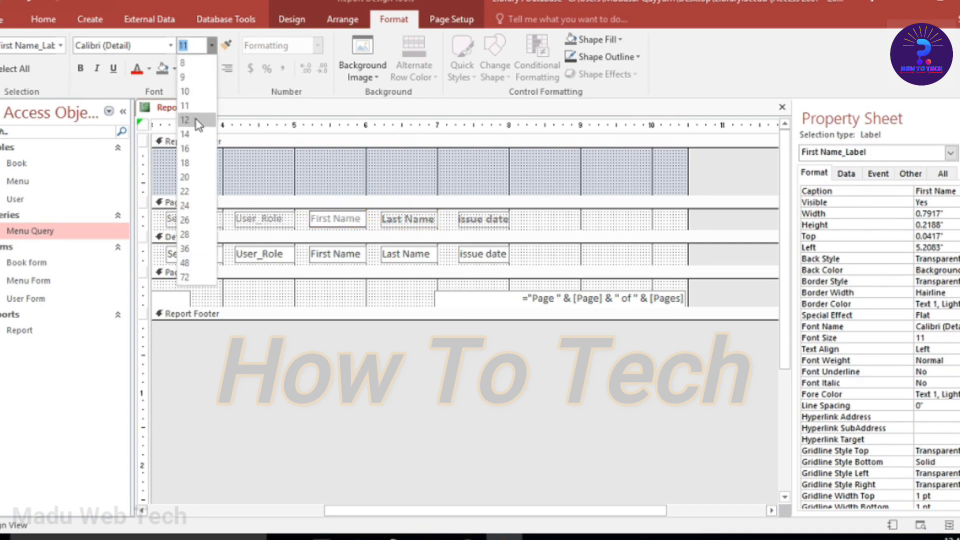
click(185, 120)
click(80, 68)
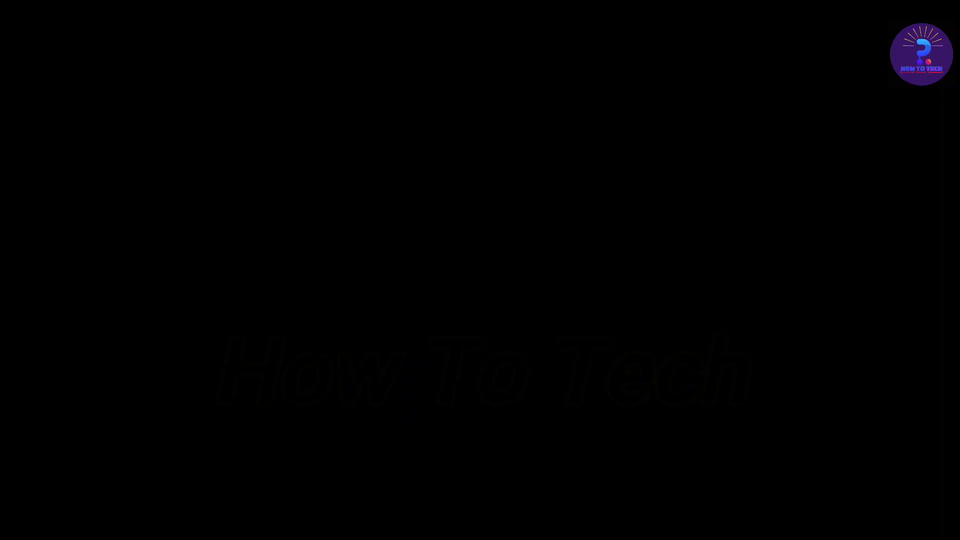